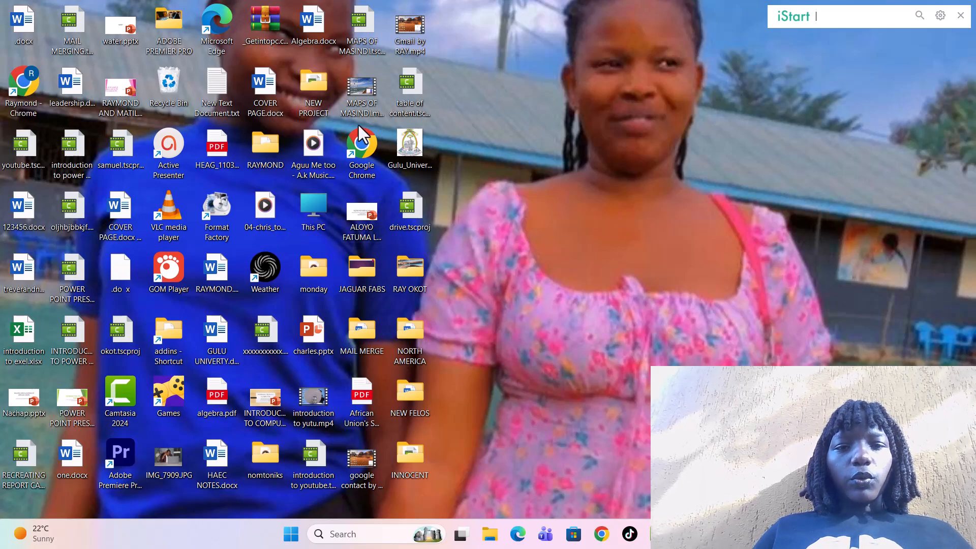
Launch Chrome with the user's profile and open Google Forms from the Google apps launcher.
double_click(362, 157)
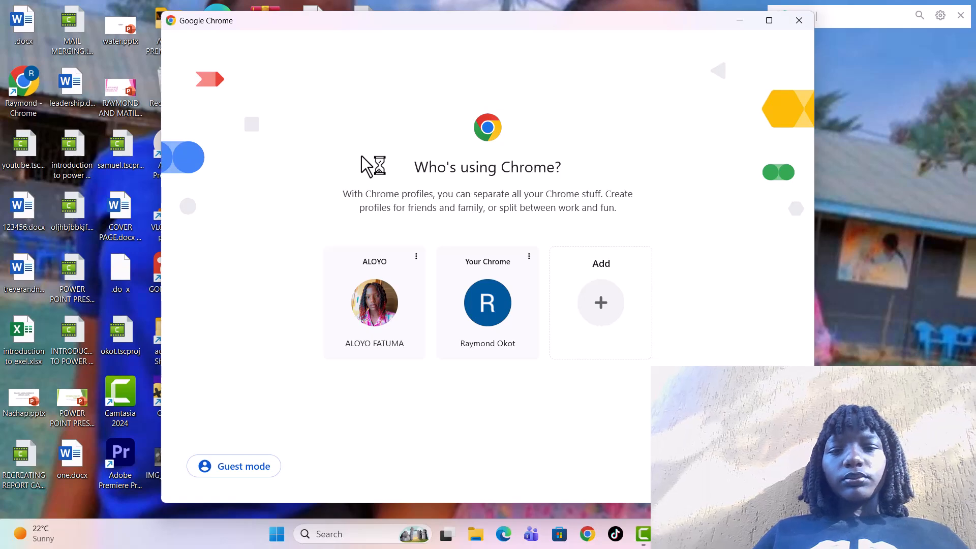
click(378, 310)
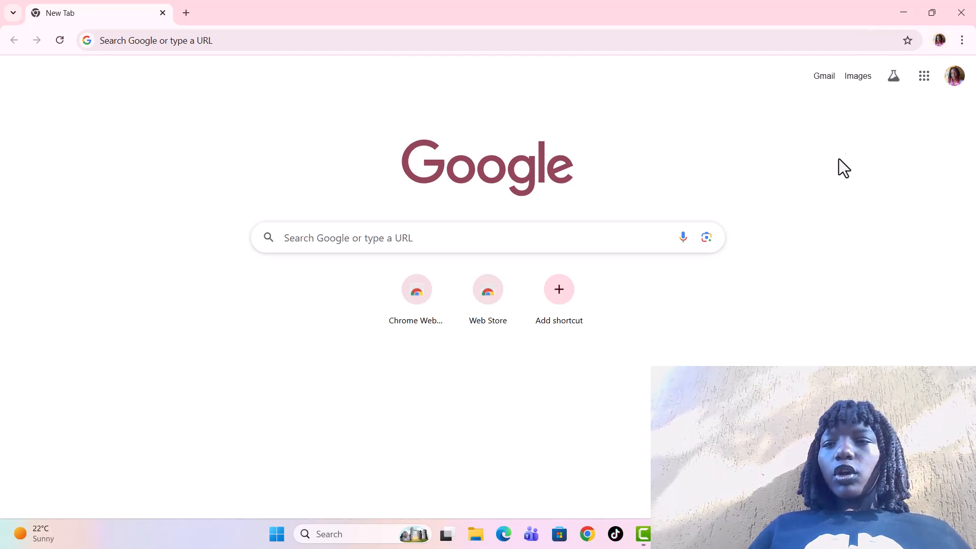
double_click(917, 80)
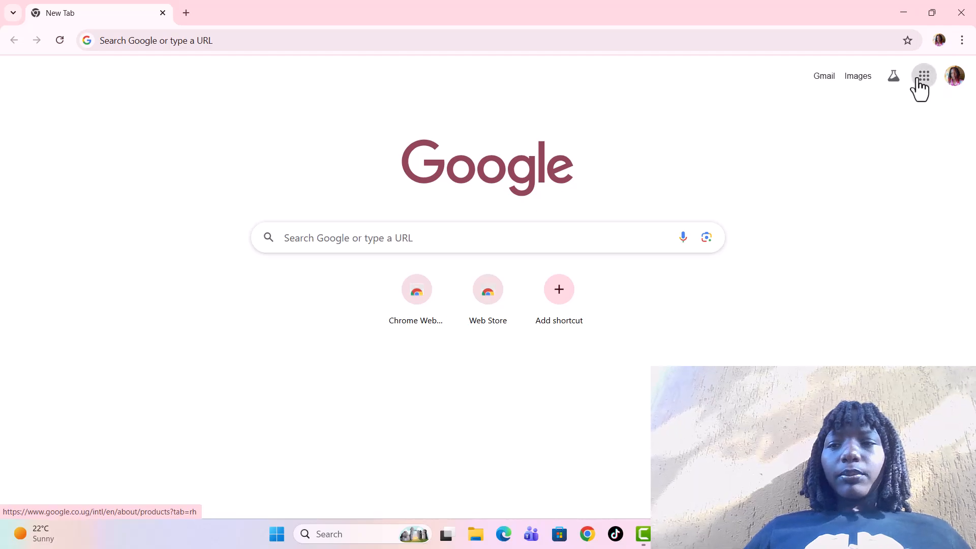
click(920, 81)
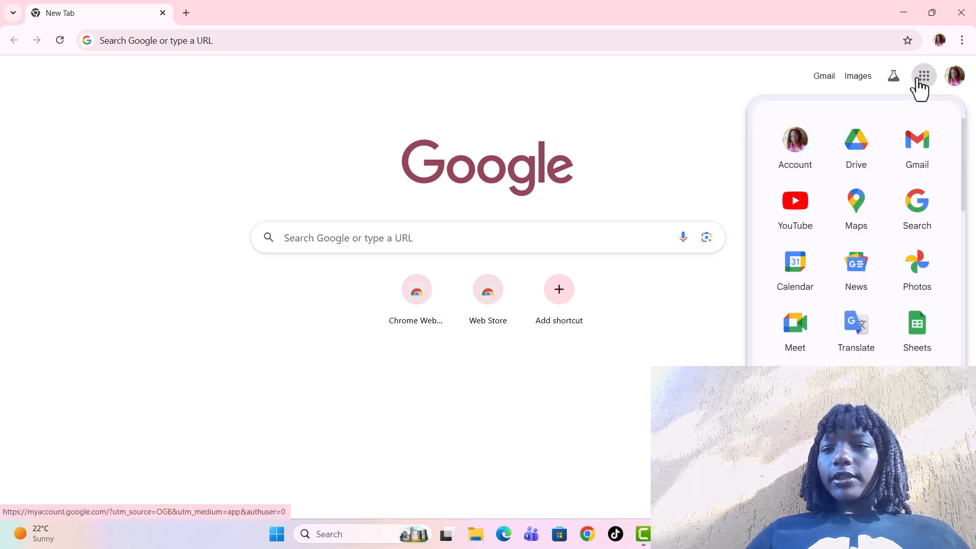
scroll(903, 229, down, 4)
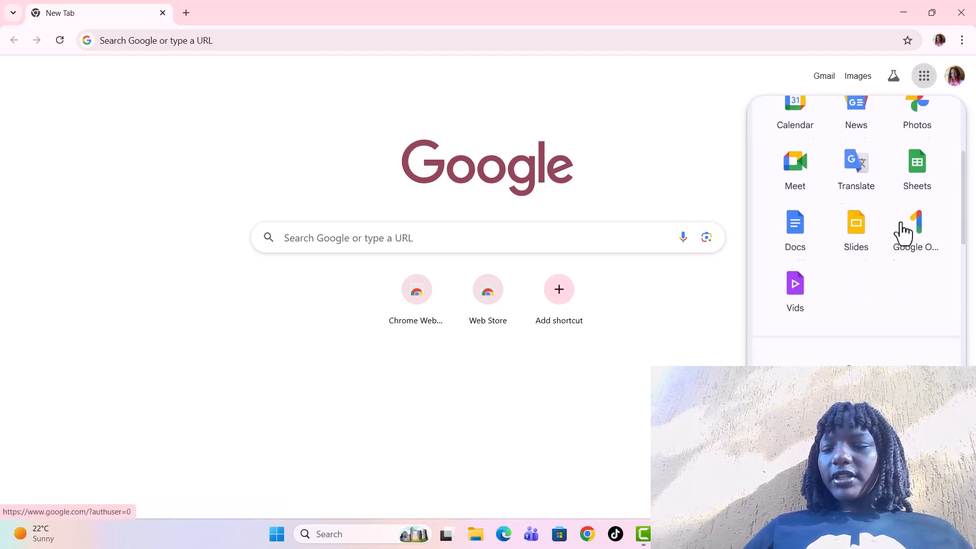
scroll(902, 231, up, 4)
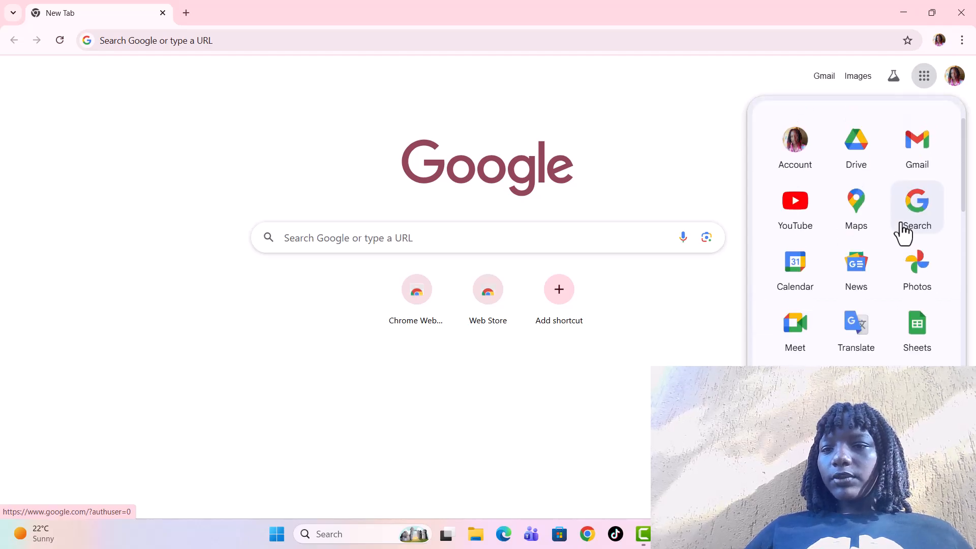
scroll(902, 231, down, 6)
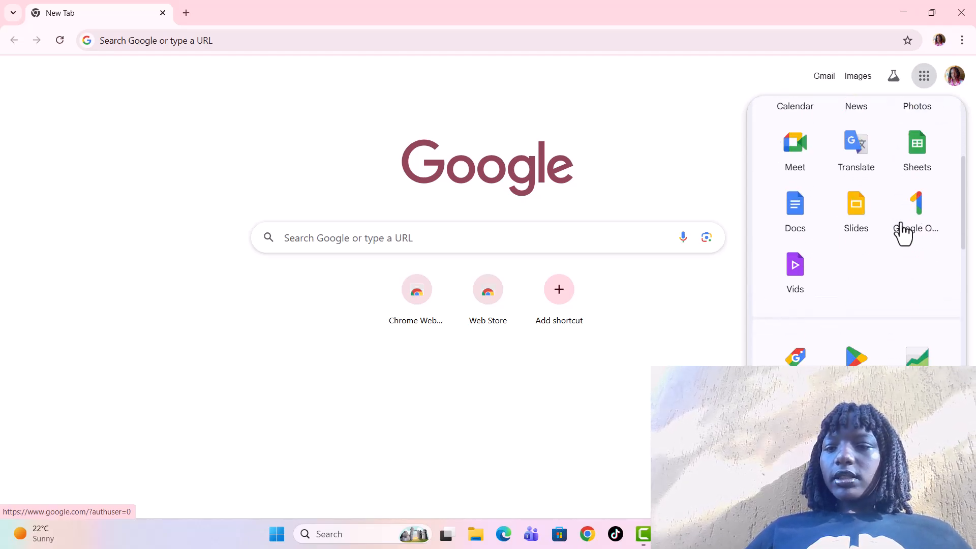
scroll(904, 231, down, 4)
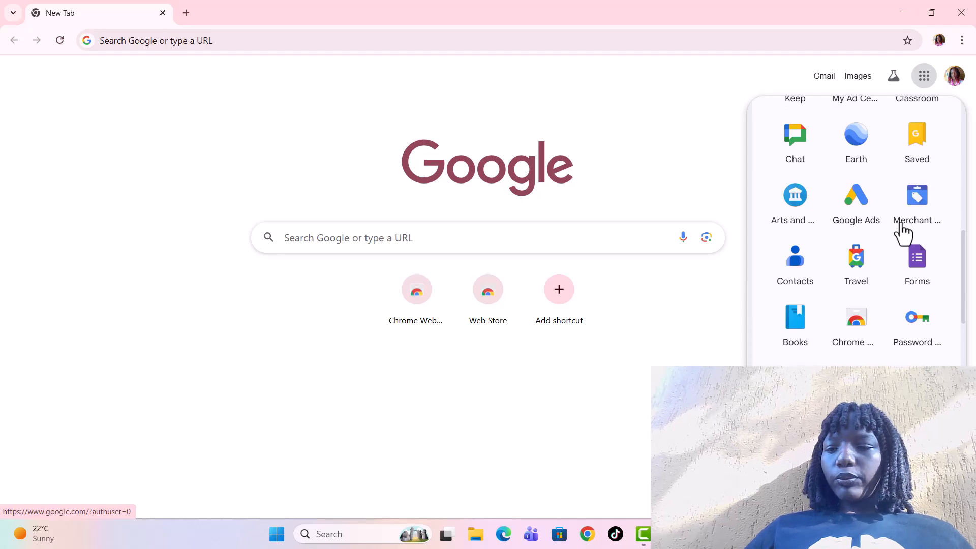
click(921, 272)
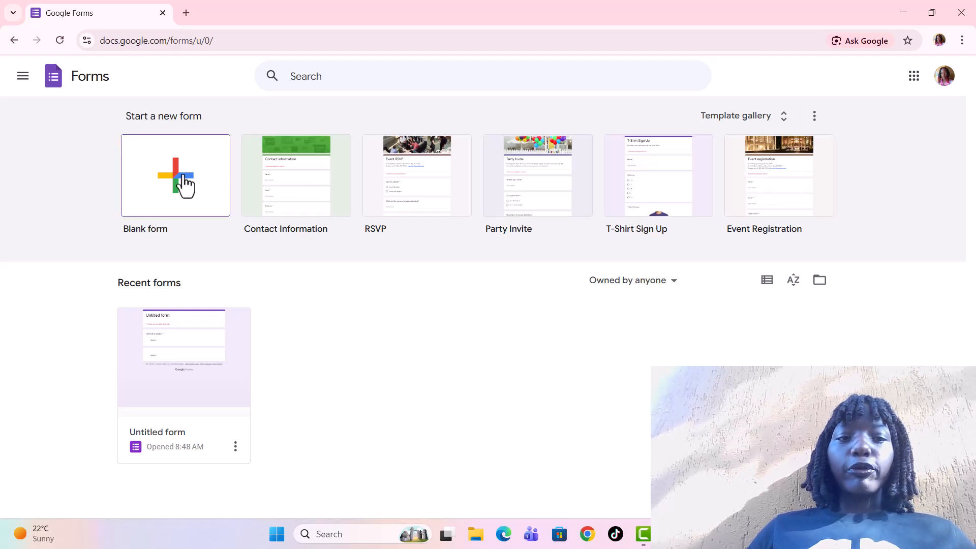
Create a new blank form and place the cursor in its title.
click(160, 176)
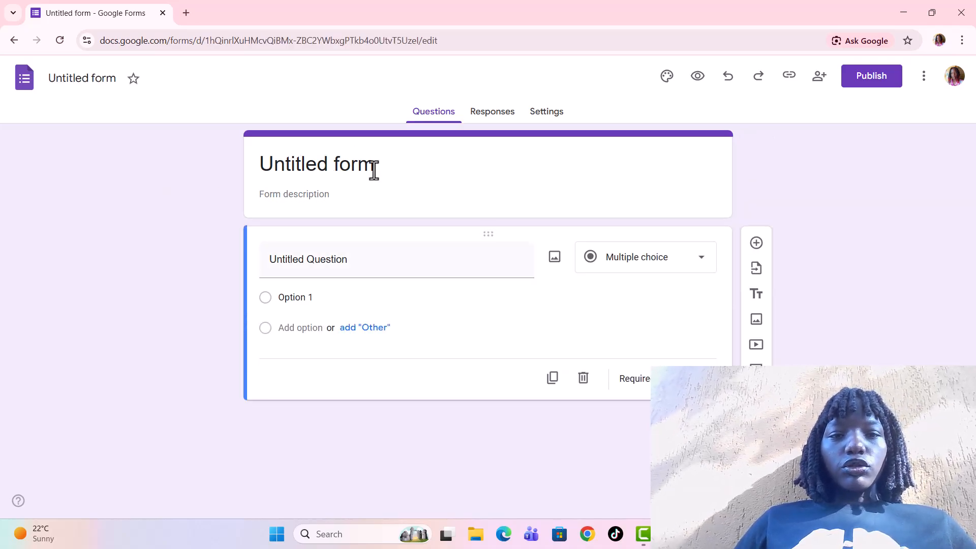
click(374, 172)
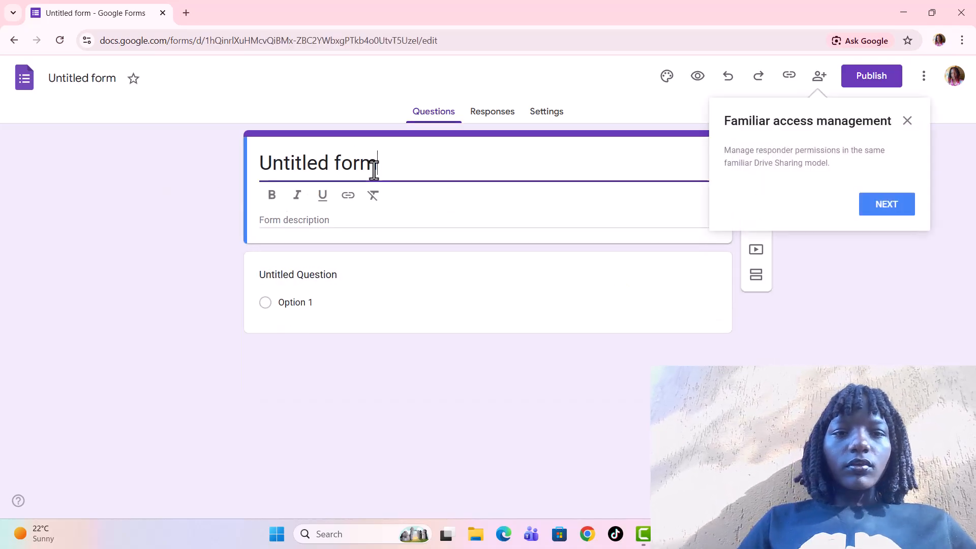
key(BackSpace)
key(BackSpace)
key(BackSpace)
key(BackSpace)
key(BackSpace)
key(BackSpace)
key(BackSpace)
key(BackSpace)
key(BackSpace)
key(BackSpace)
key(BackSpace)
key(BackSpace)
key(BackSpace)
key(ctrl+z)
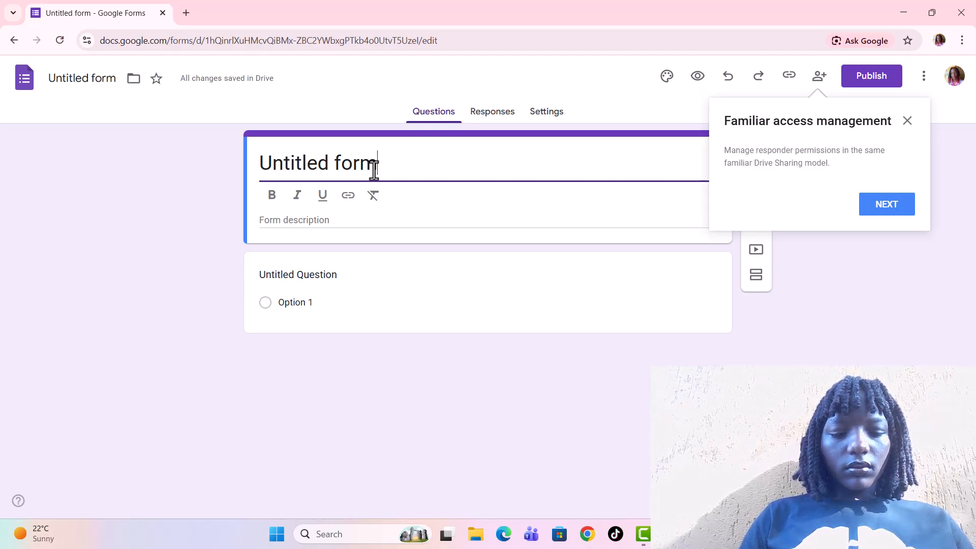
text(woy)
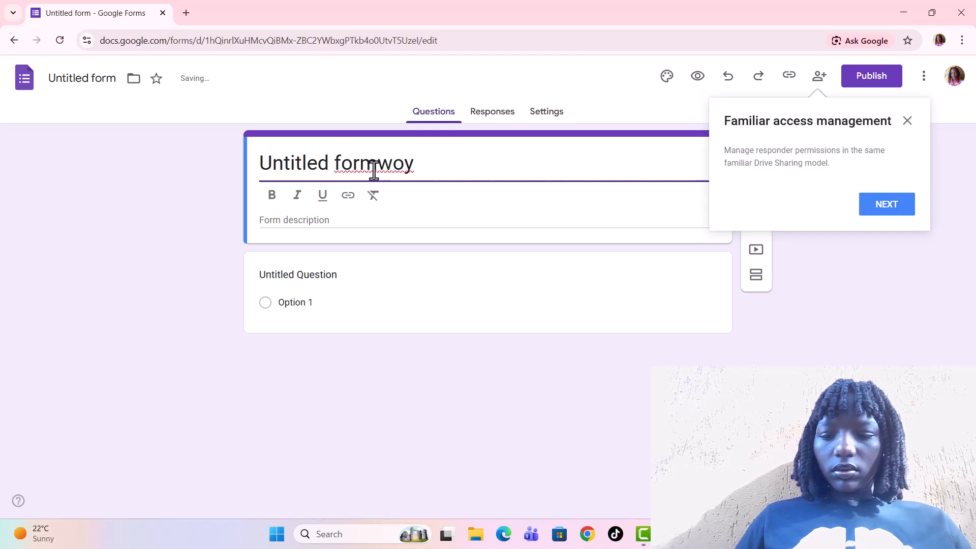
key(BackSpace)
key(BackSpace)
key(BackSpace)
key(BackSpace)
key(BackSpace)
key(BackSpace)
key(BackSpace)
key(BackSpace)
key(BackSpace)
key(BackSpace)
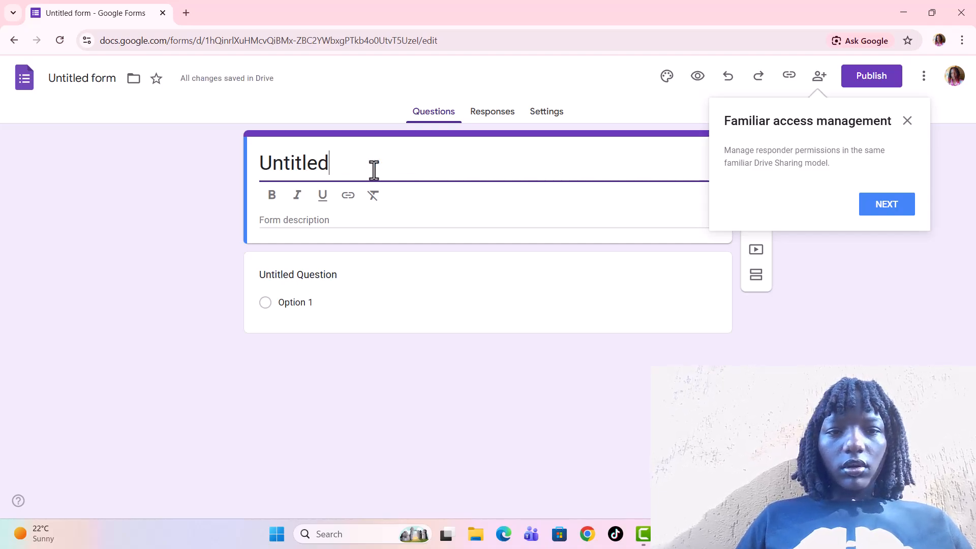
key(BackSpace)
key(BackSpace)
key(BackSpace)
key(BackSpace)
key(BackSpace)
key(BackSpace)
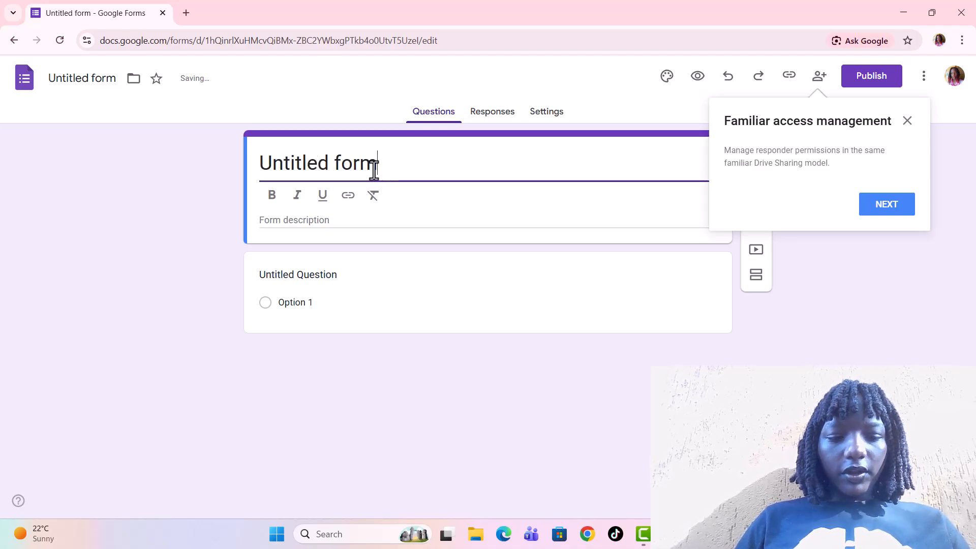
Retitle the form as work note.
text(wo)
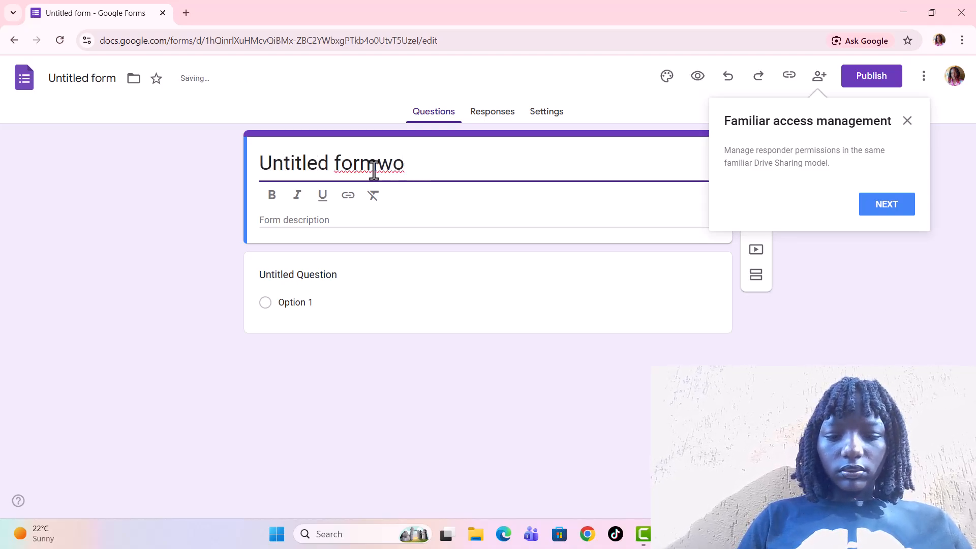
text(rk)
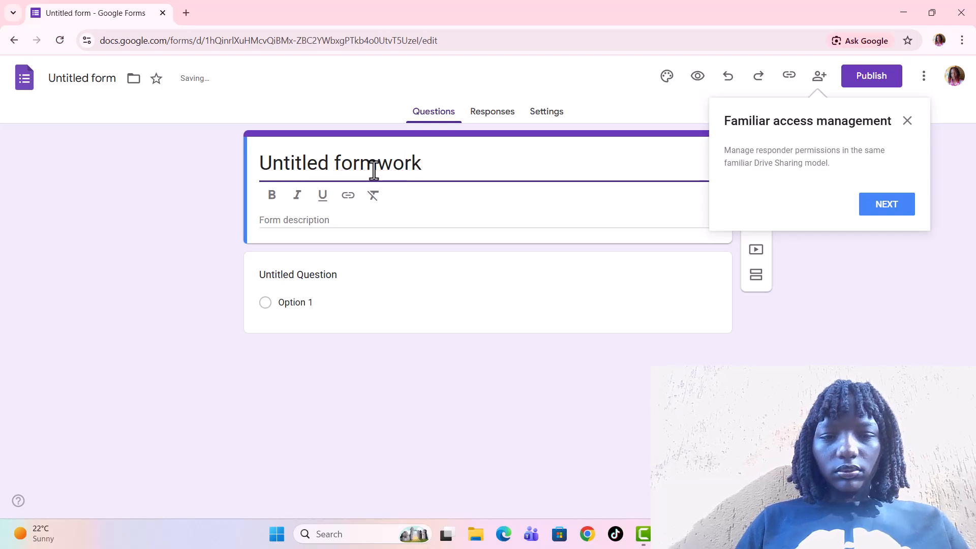
text( note)
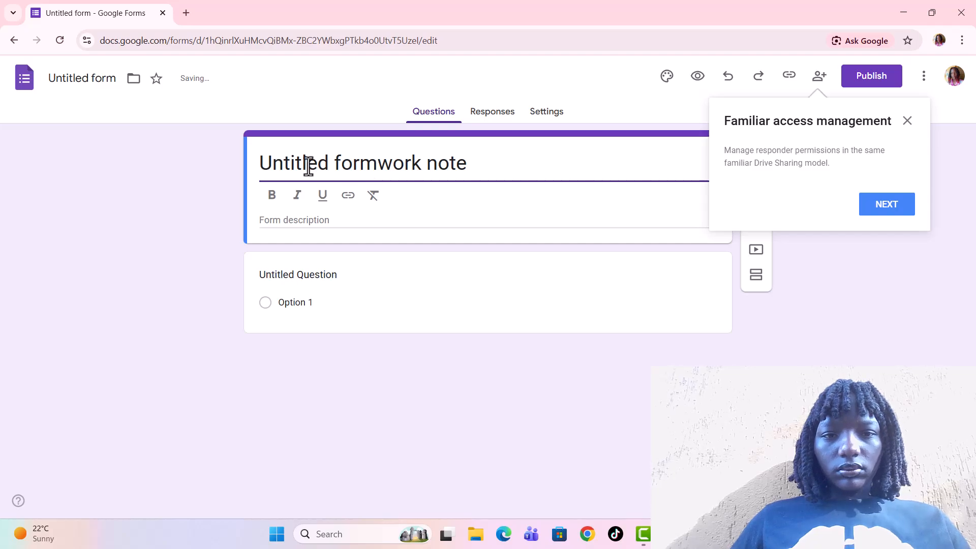
click(376, 165)
key(BackSpace)
key(BackSpace)
key(BackSpace)
key(BackSpace)
key(BackSpace)
key(BackSpace)
key(BackSpace)
key(BackSpace)
key(BackSpace)
key(BackSpace)
key(BackSpace)
key(BackSpace)
key(BackSpace)
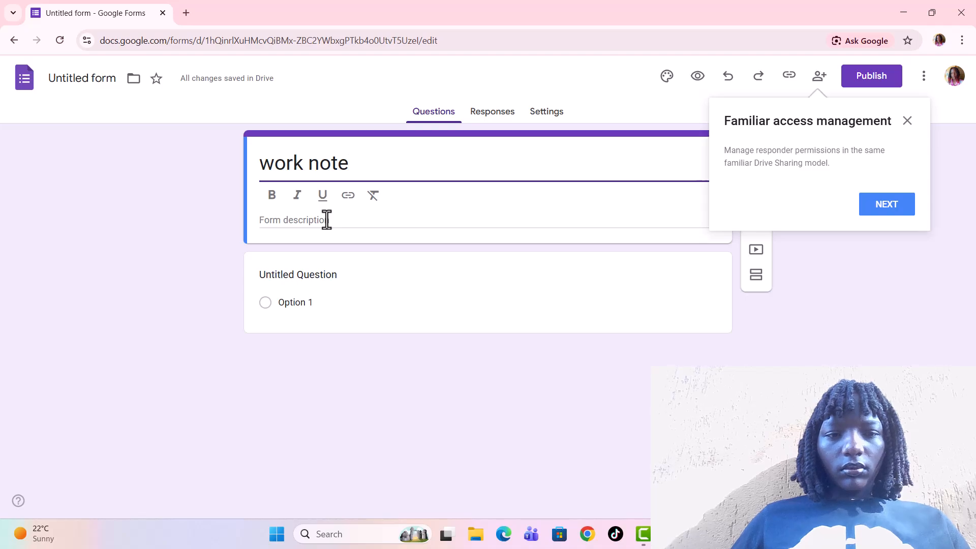
Apply bold to the title and fill in the form description as xxx.
click(273, 202)
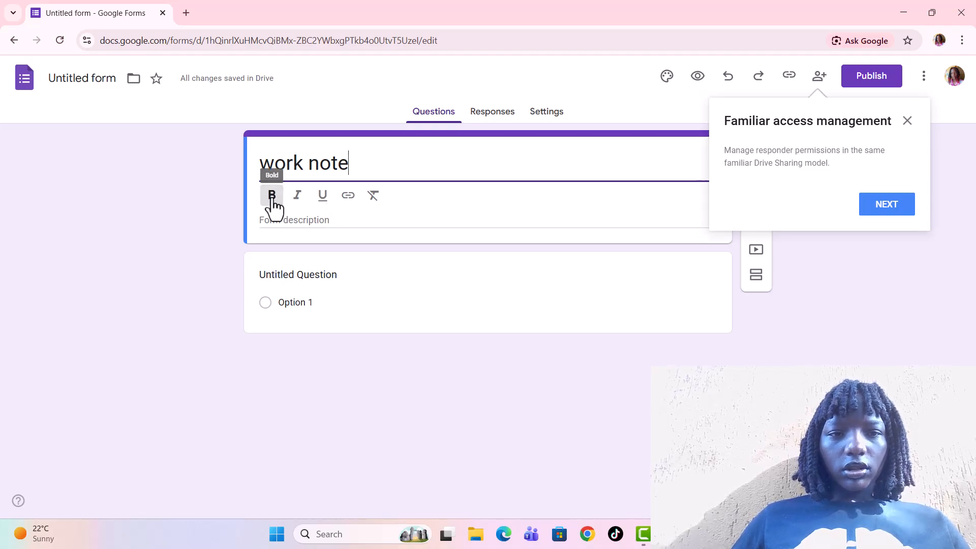
click(330, 221)
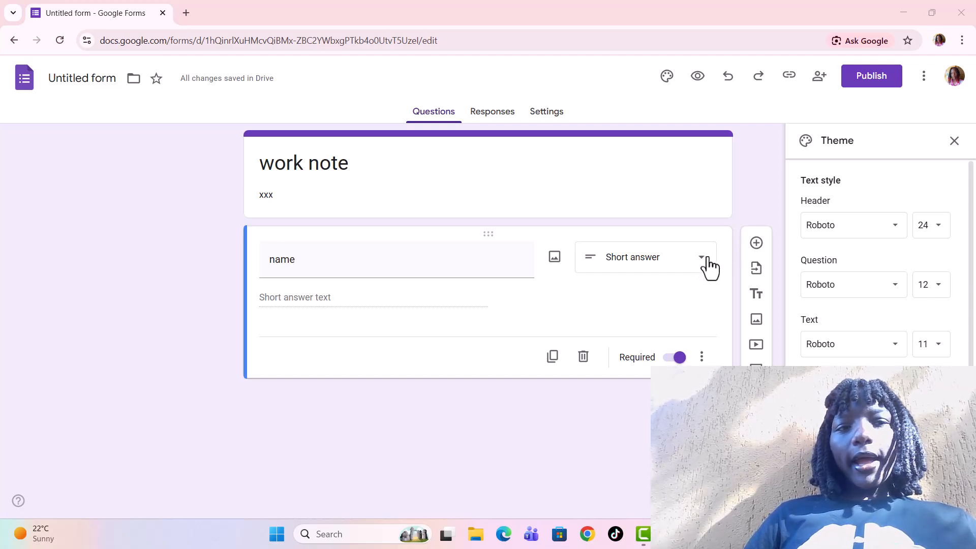
Add a new question below the name question, close the Theme panel, and word it do u love reading.
click(756, 246)
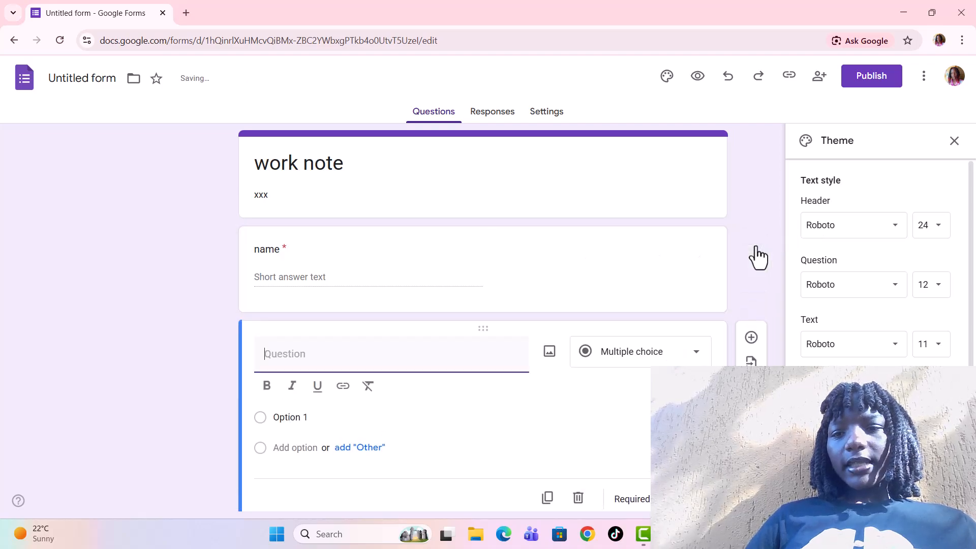
click(954, 141)
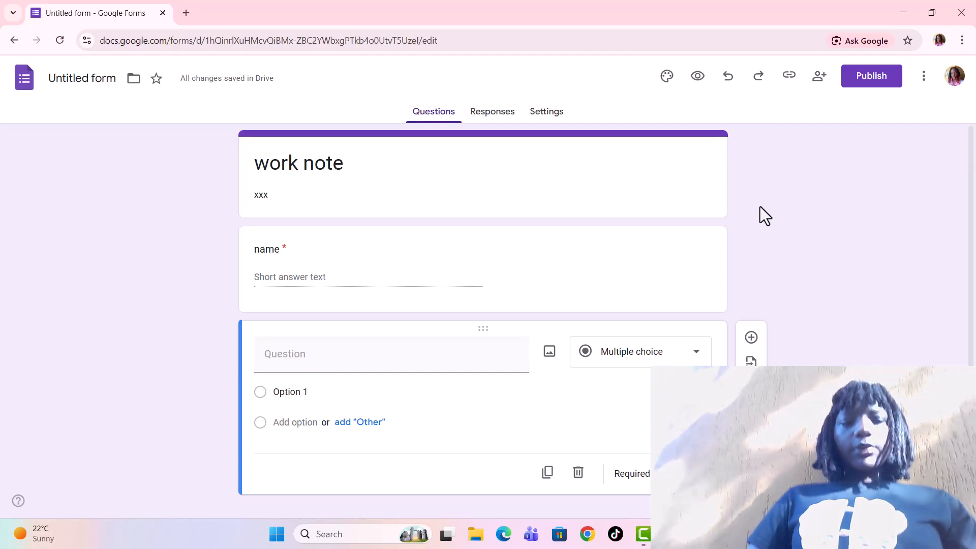
click(304, 354)
text(d)
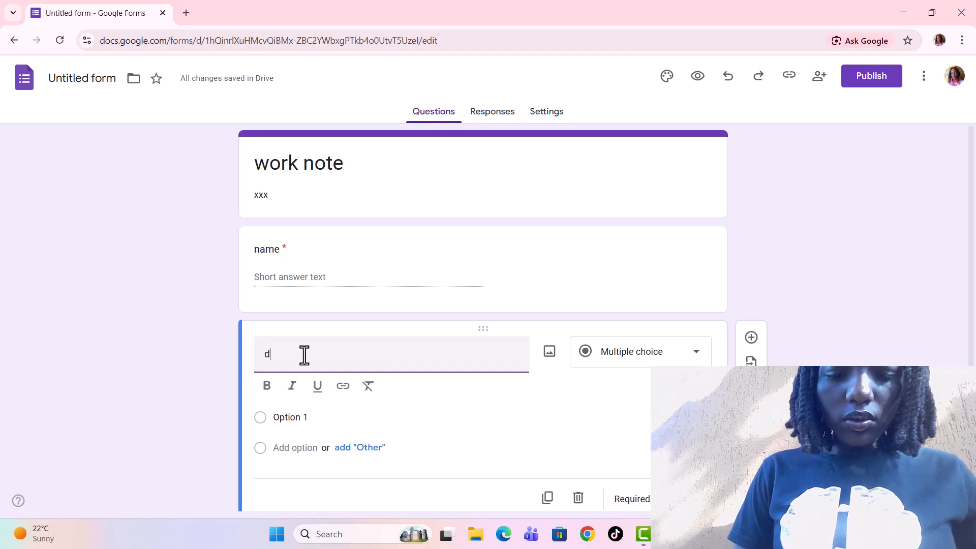
text(o u)
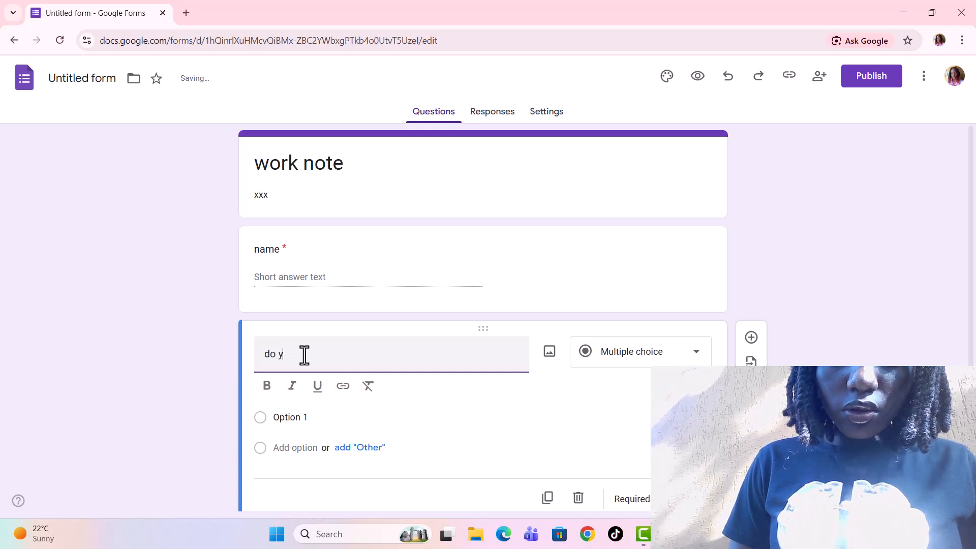
text( love read)
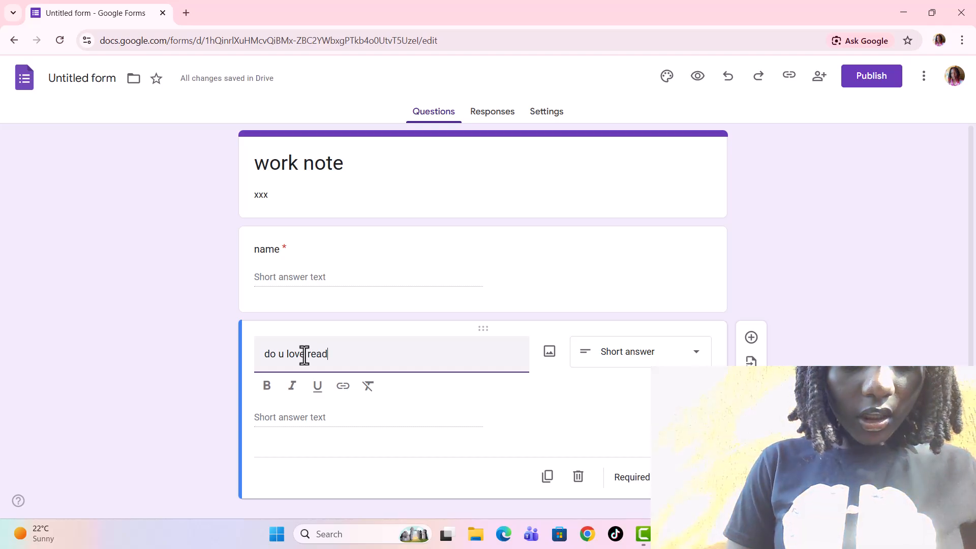
text(in)
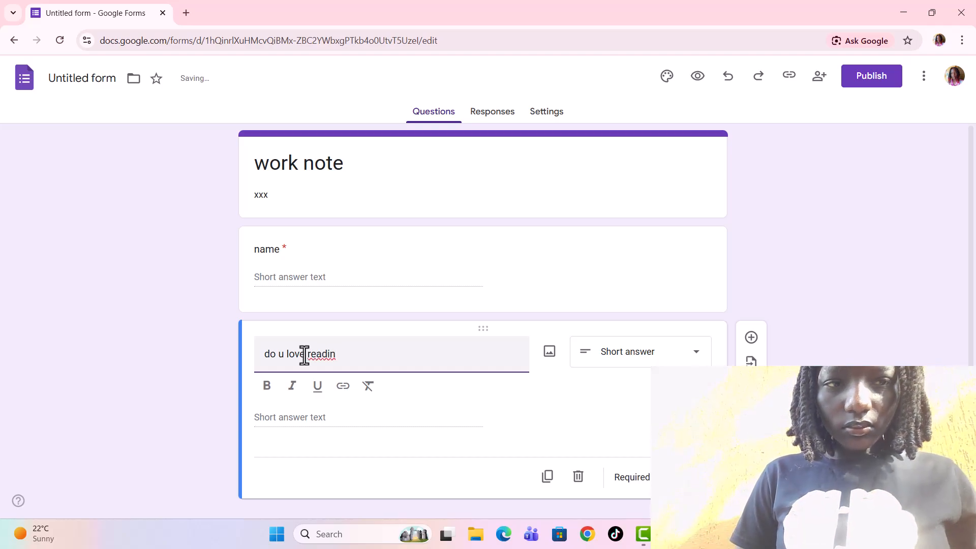
text(n)
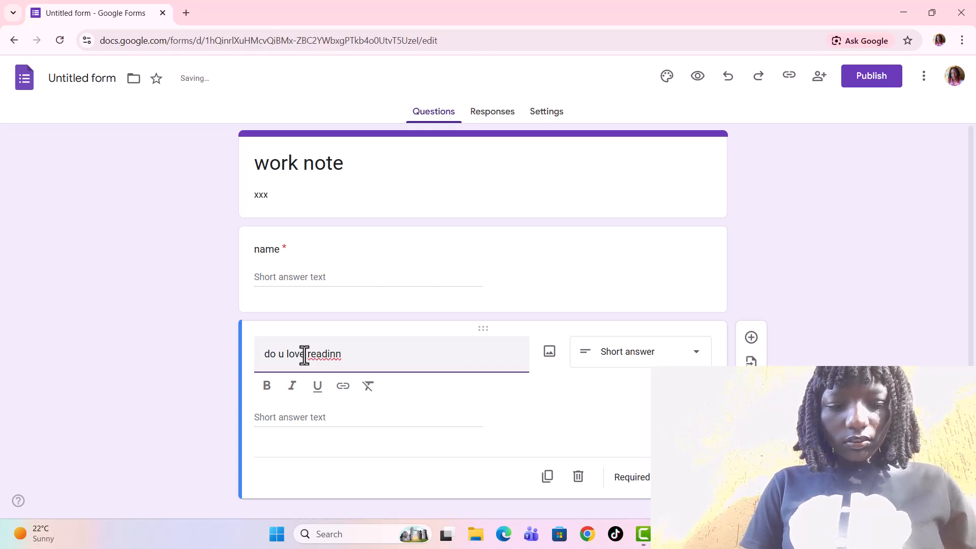
text(g)
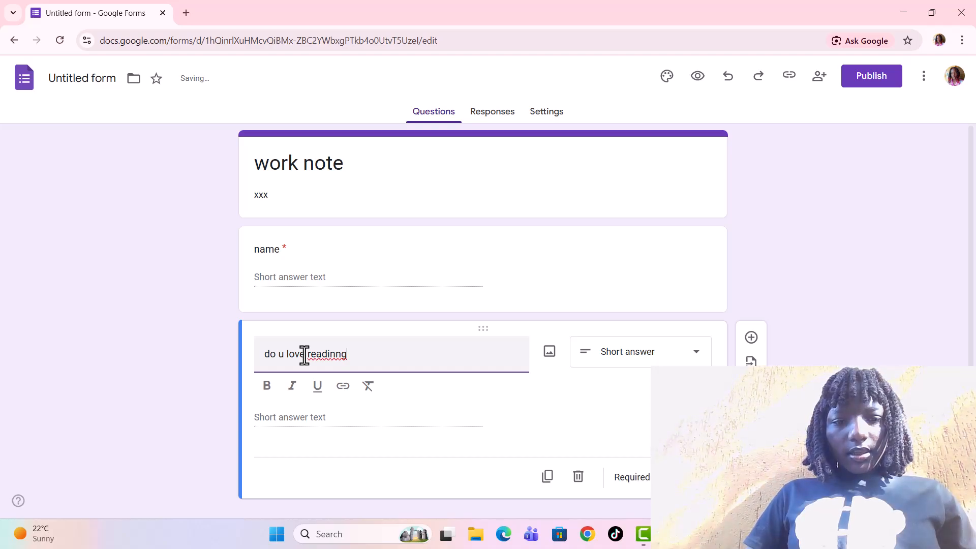
key(BackSpace)
key(BackSpace)
text(g)
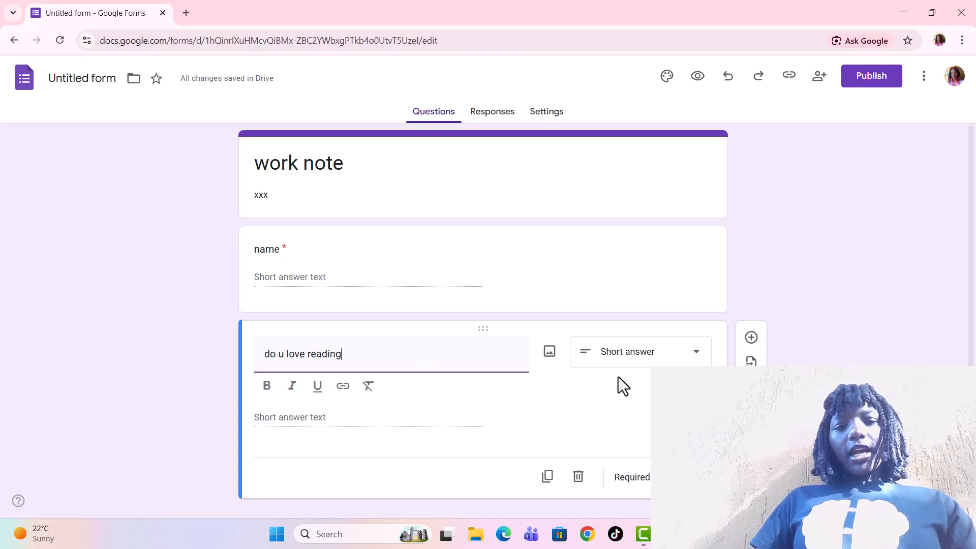
Set the question type to Multiple choice and enter yes as the first option.
click(700, 356)
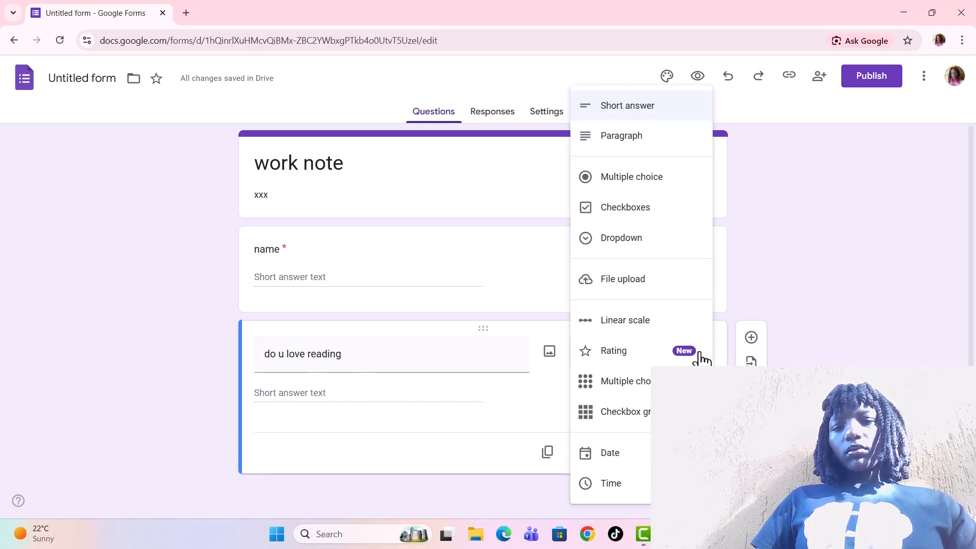
click(659, 179)
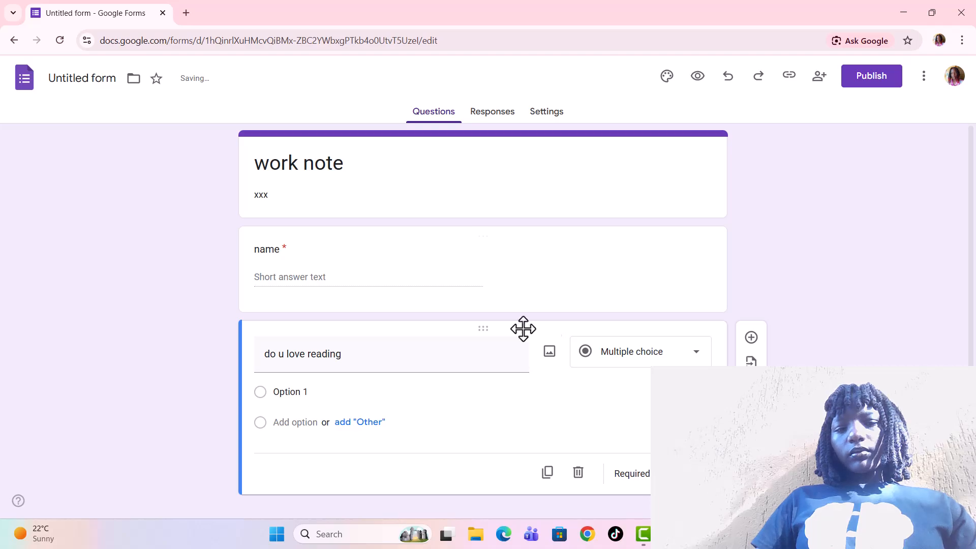
click(316, 391)
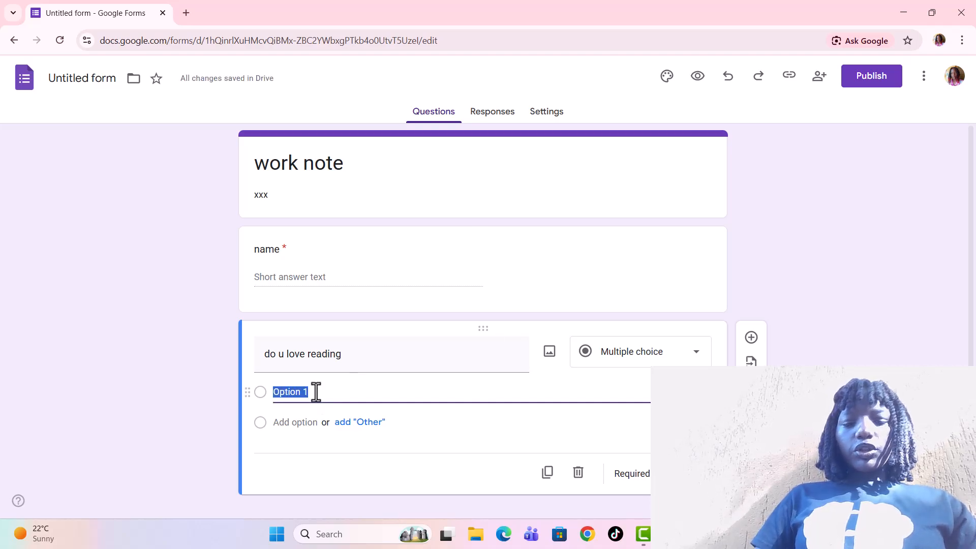
text(yes)
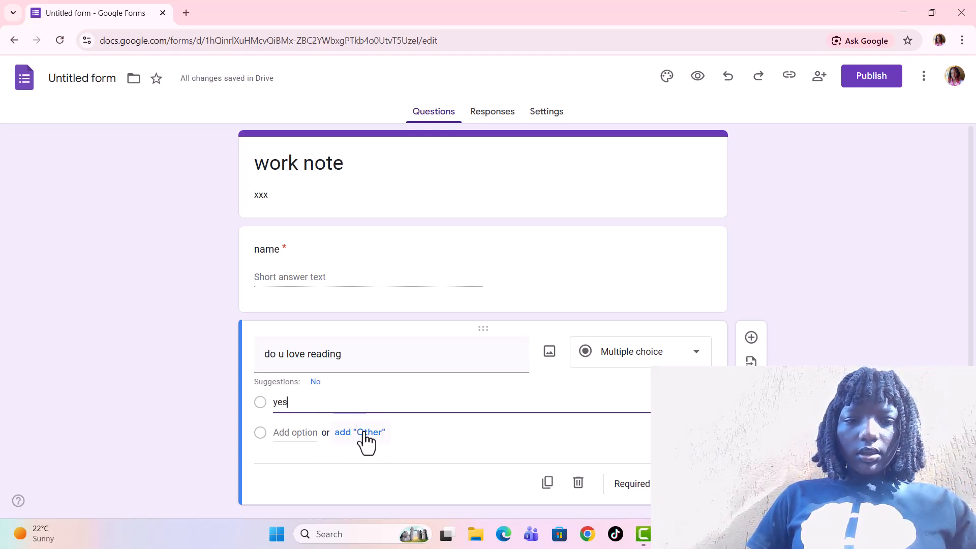
click(324, 434)
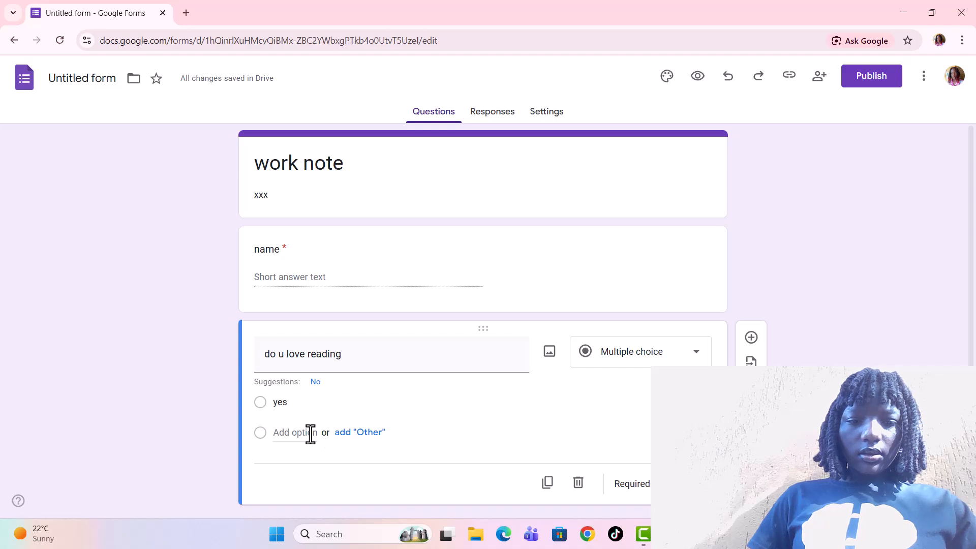
Add a second answer option, remove the Other option, and word the new option no.
double_click(321, 435)
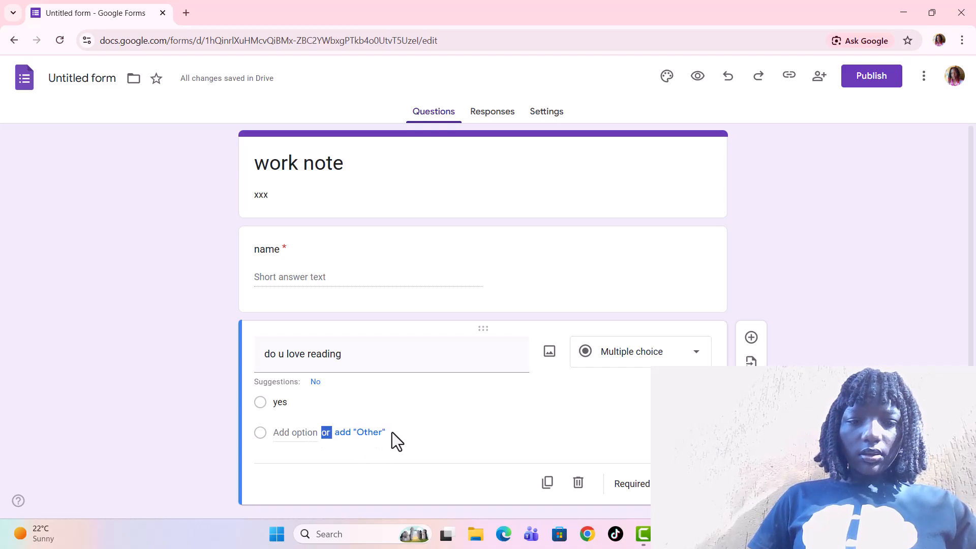
click(392, 433)
click(360, 432)
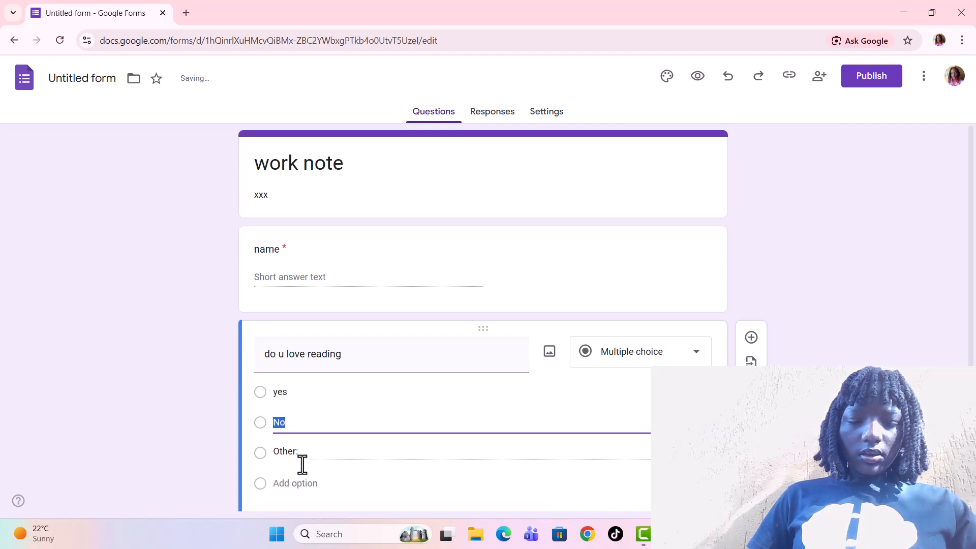
click(286, 420)
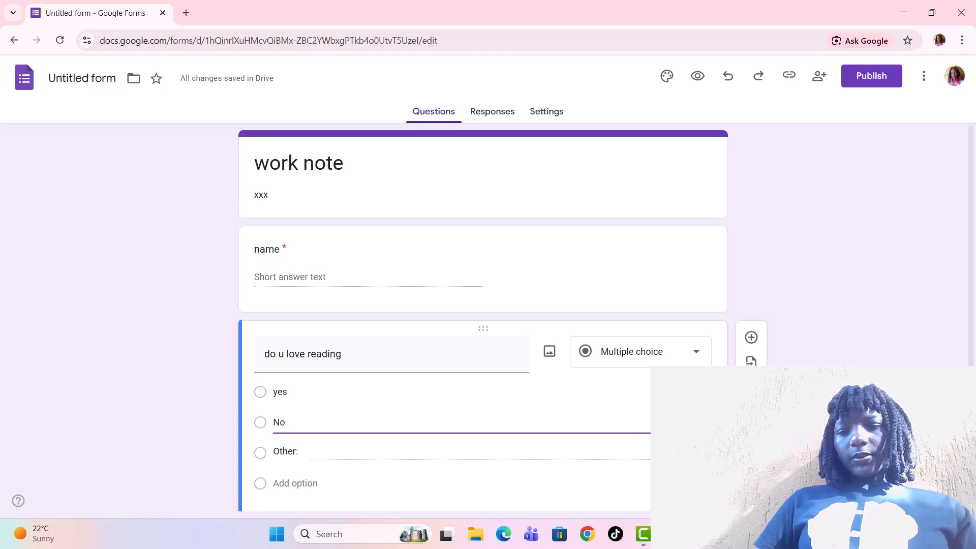
click(702, 453)
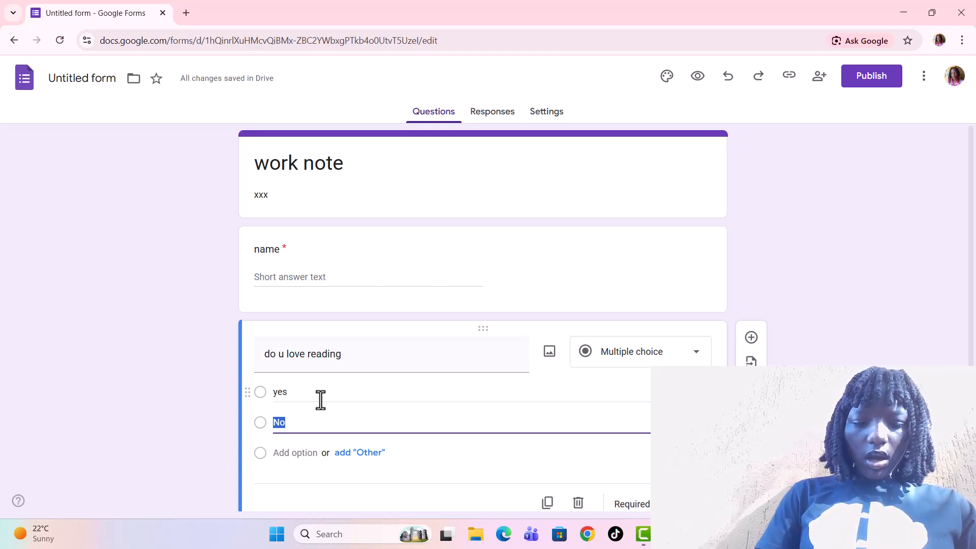
text(no)
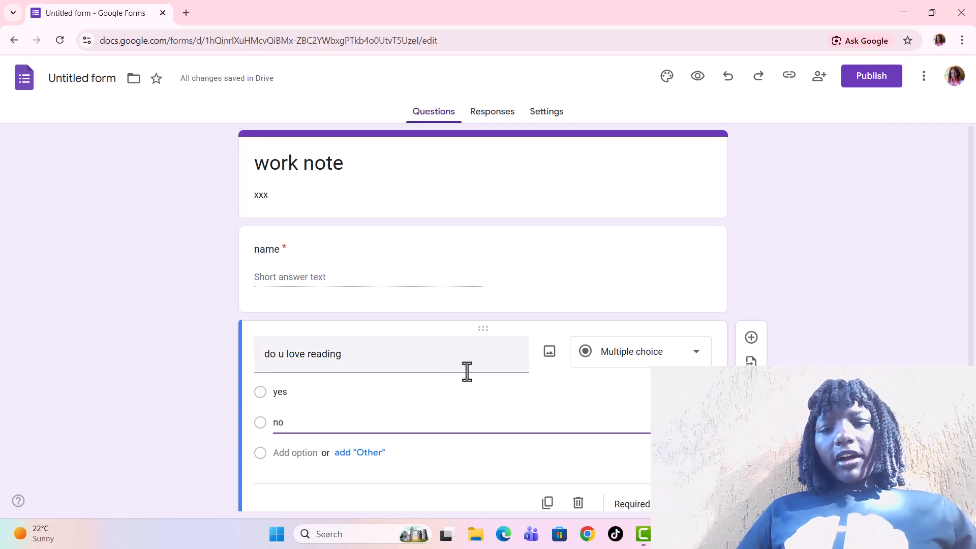
Add a new question worded what change would bring if given a chance.
click(751, 338)
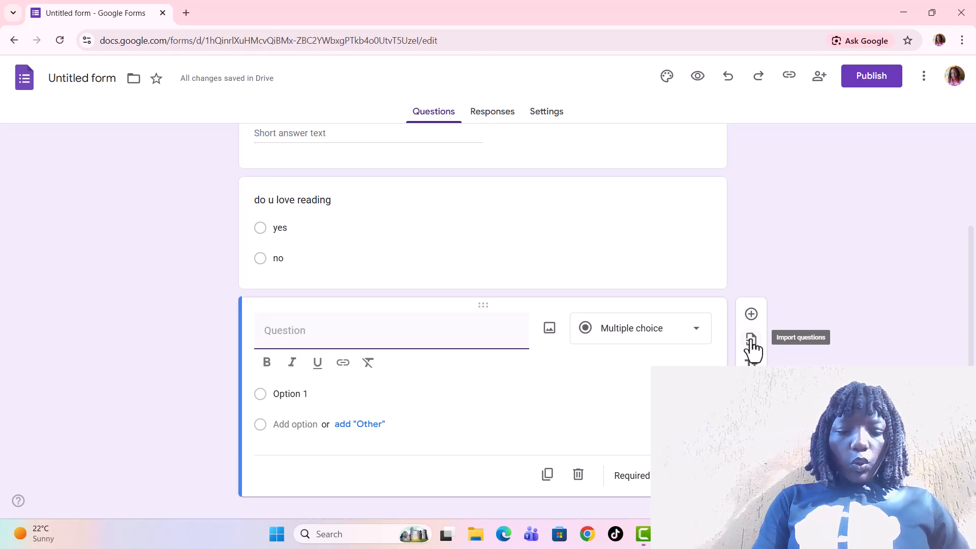
text(what)
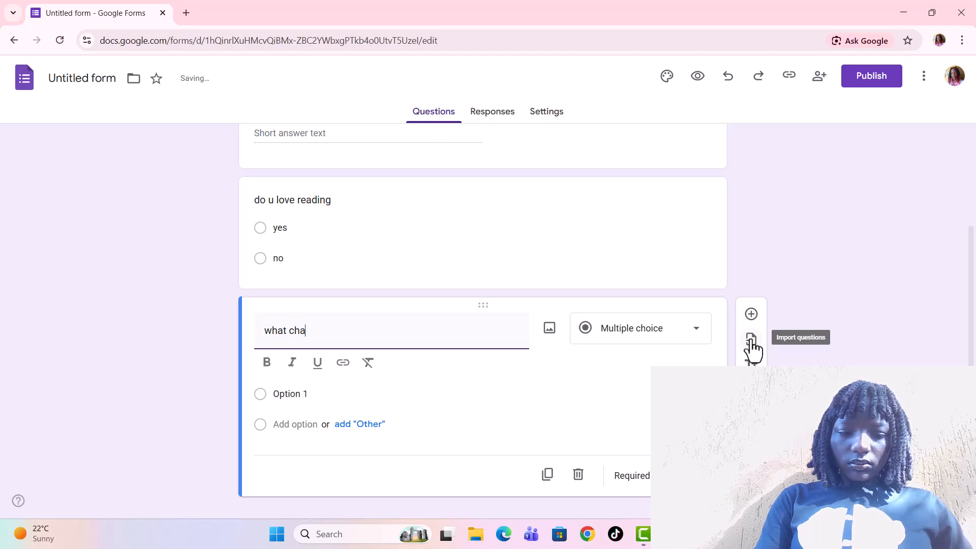
text(change would yo)
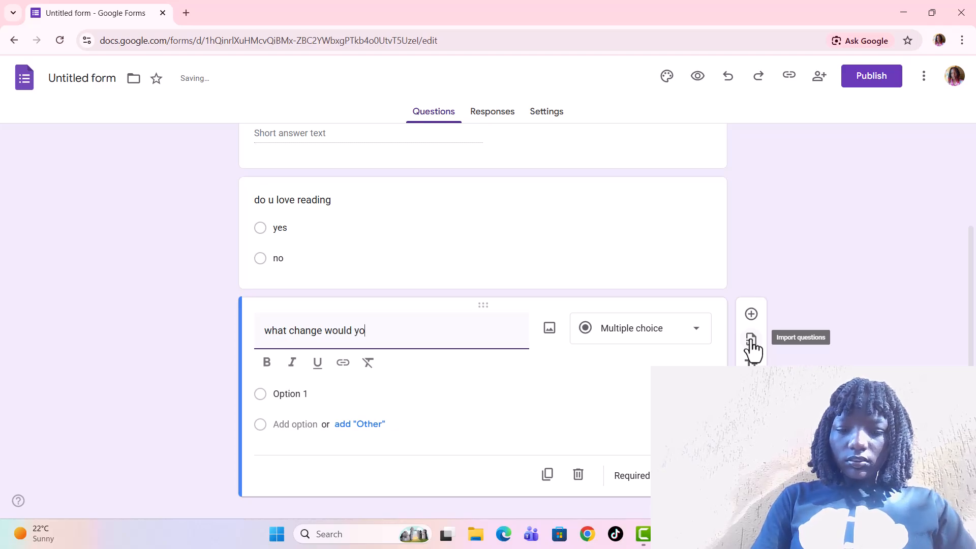
key(BackSpace)
key(BackSpace)
key(BackSpace)
key(BackSpace)
text(brin)
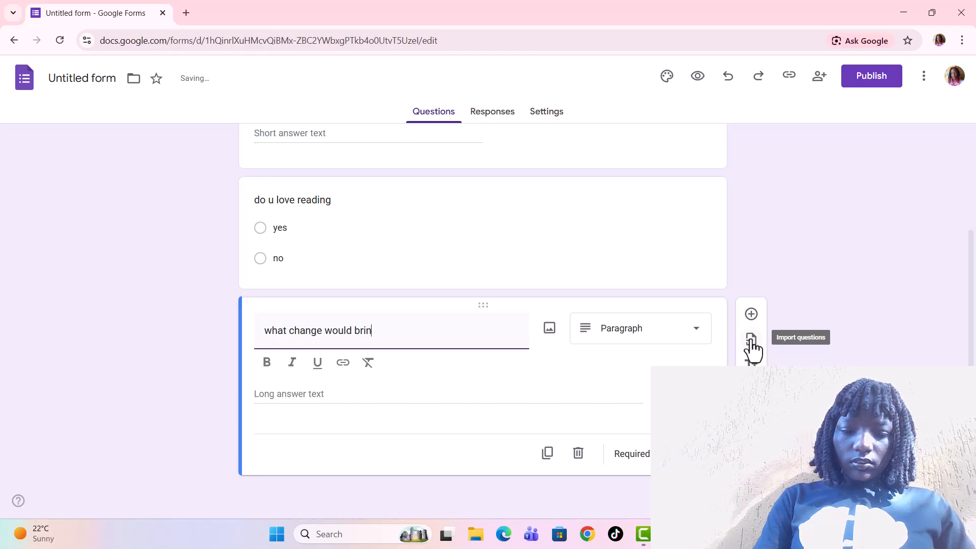
text(g i)
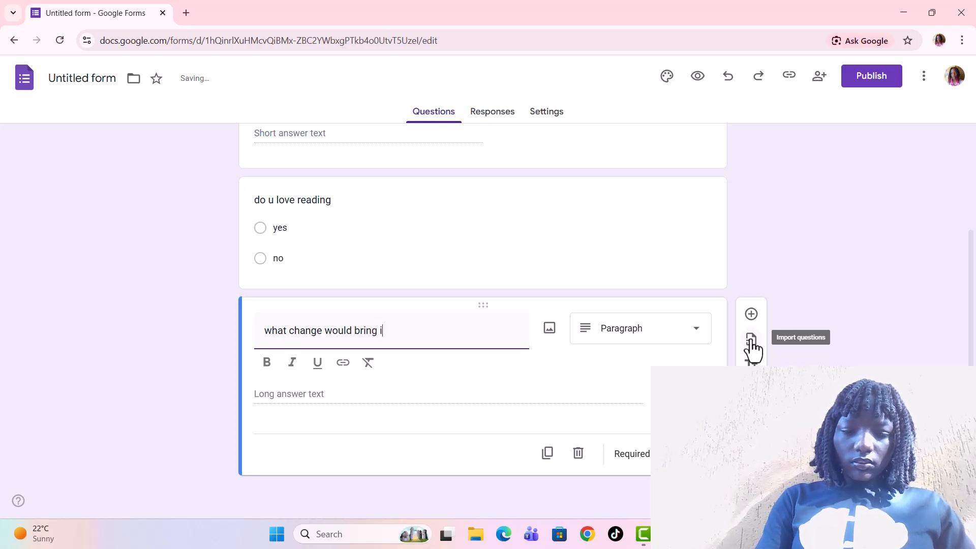
text(f )
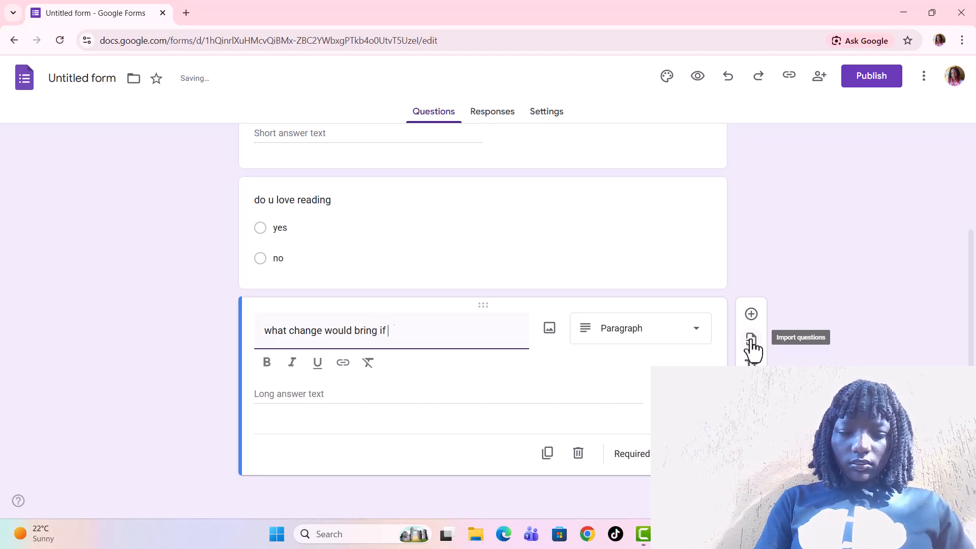
text(given )
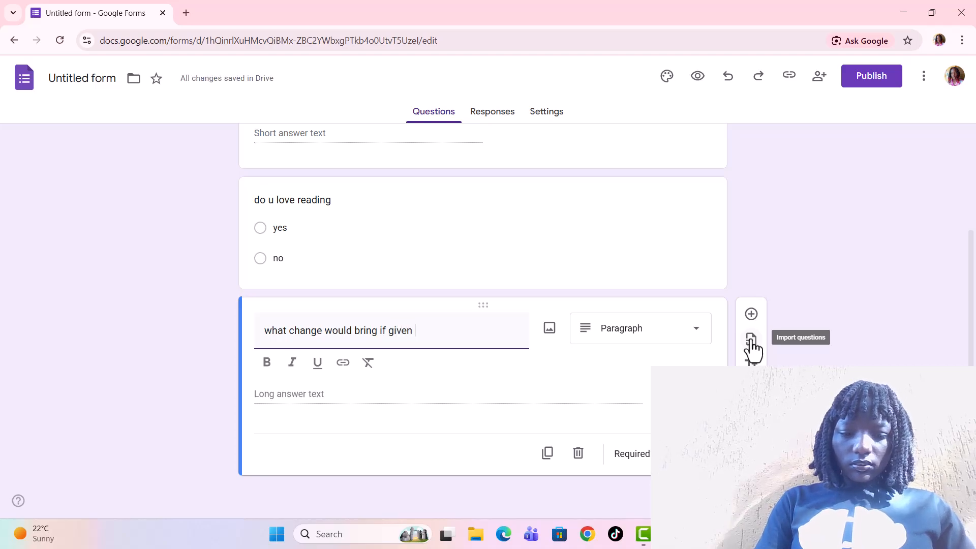
text(a ch)
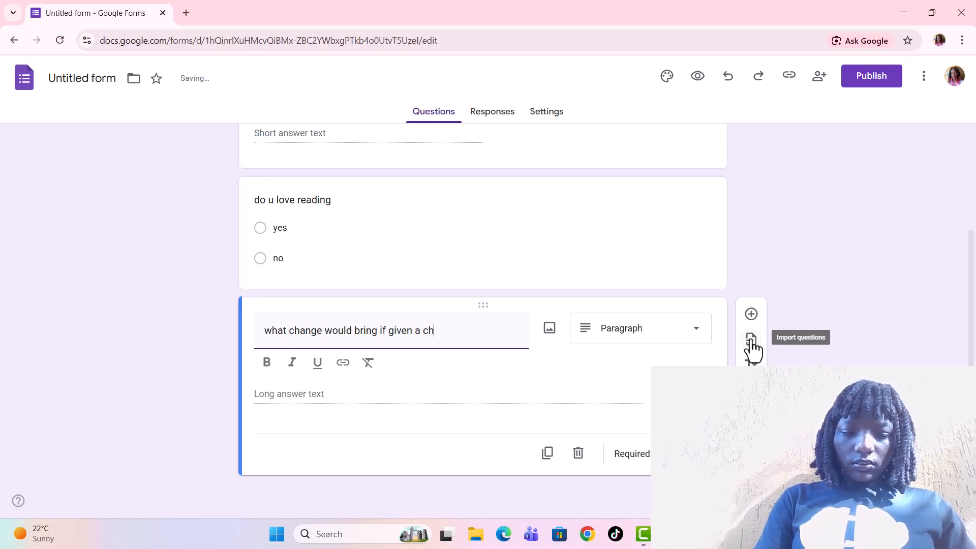
text(ance)
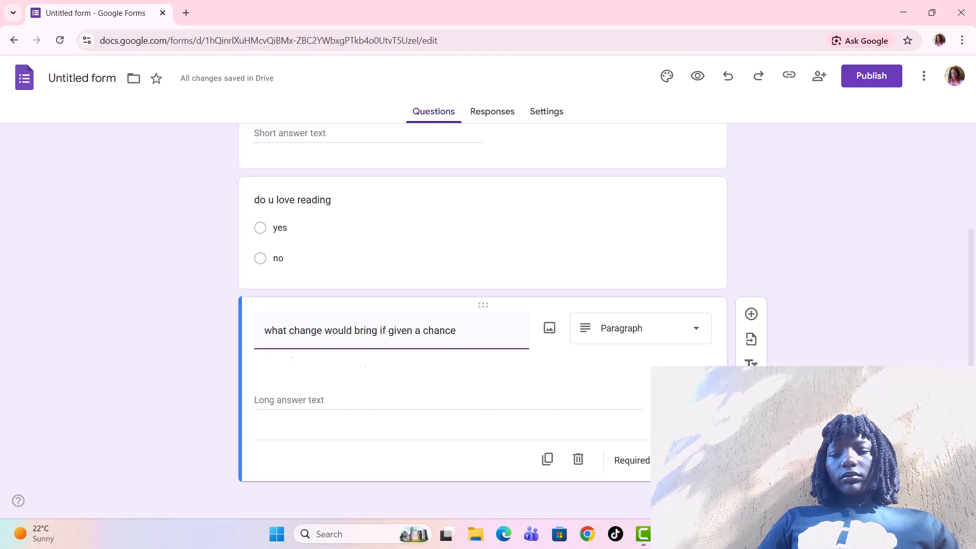
Make the new paragraph question and the do u love reading question required.
click(668, 454)
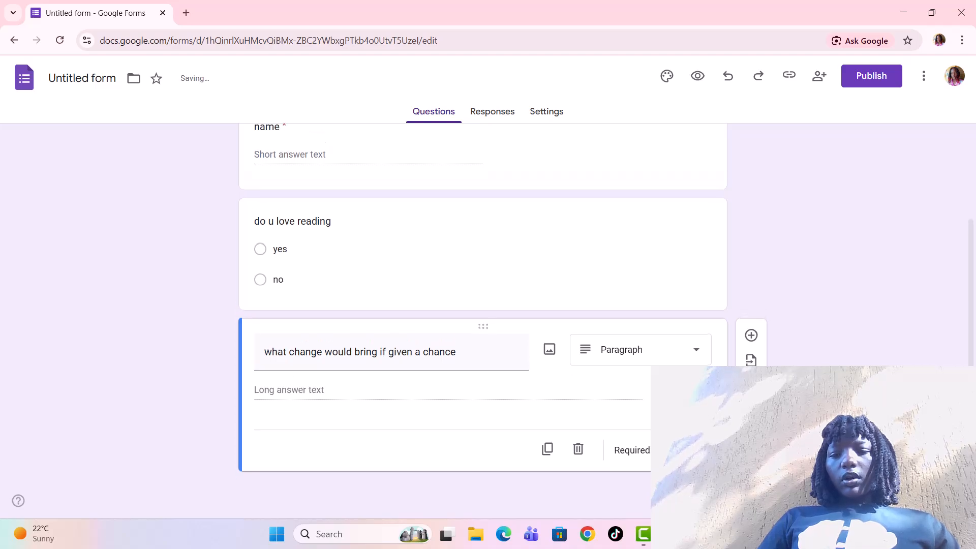
click(641, 291)
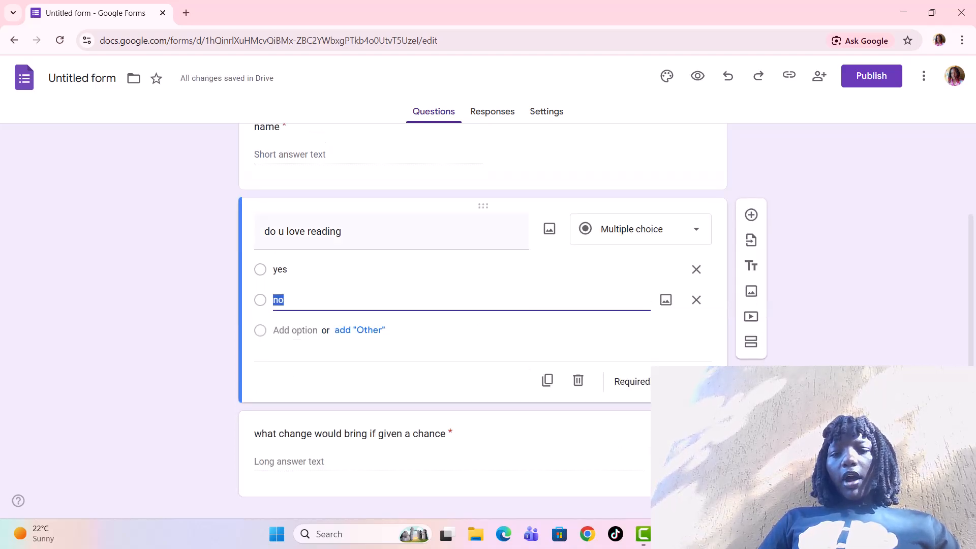
click(669, 382)
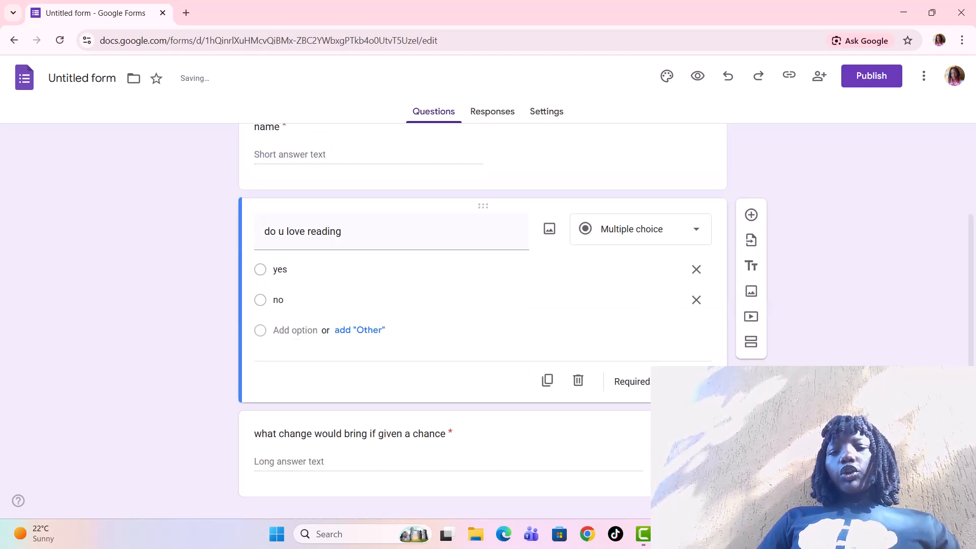
click(618, 169)
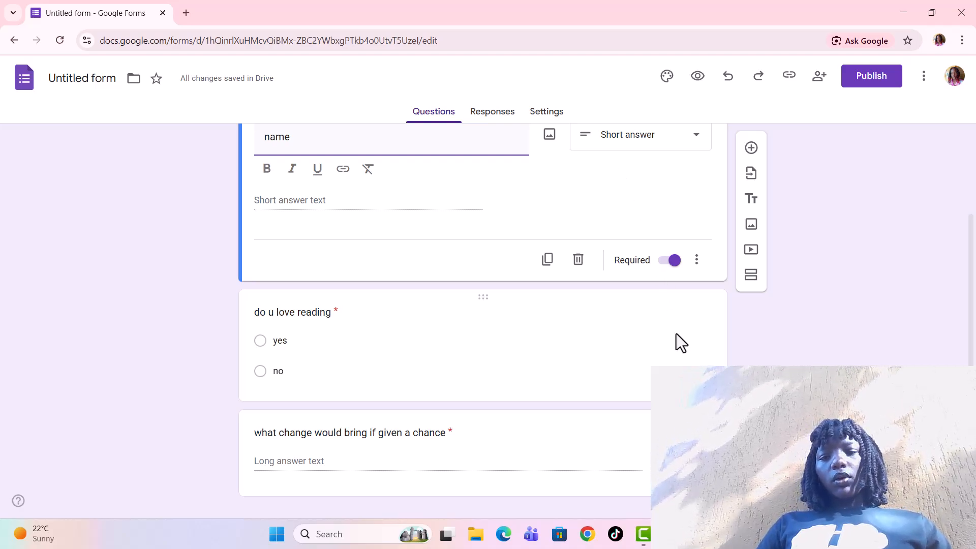
scroll(682, 364, down, 1)
scroll(682, 364, up, 2)
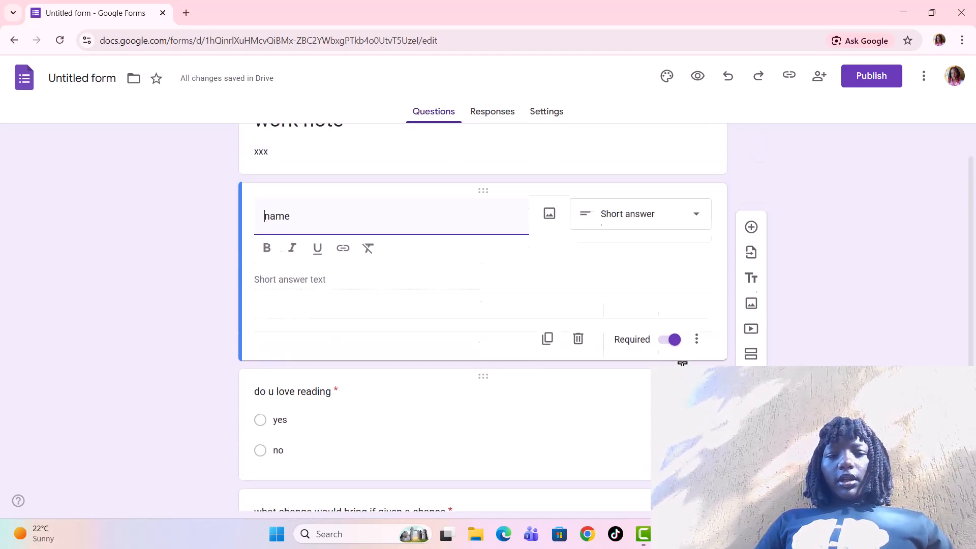
scroll(682, 364, down, 2)
scroll(682, 364, up, 3)
scroll(682, 364, down, 3)
scroll(682, 364, up, 1)
scroll(682, 364, down, 1)
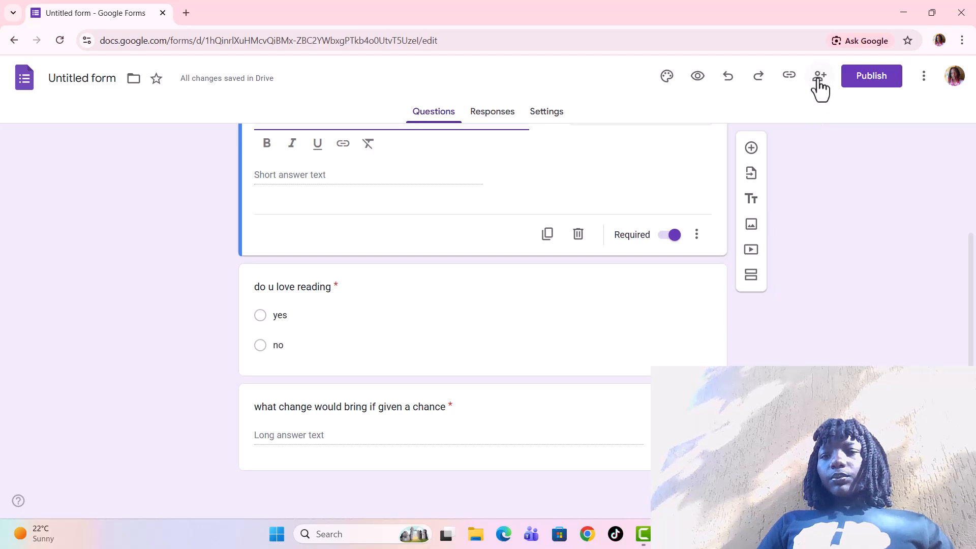
Open the theme settings and insert the starry teal sky image from the Work and School themes as the form header.
click(668, 80)
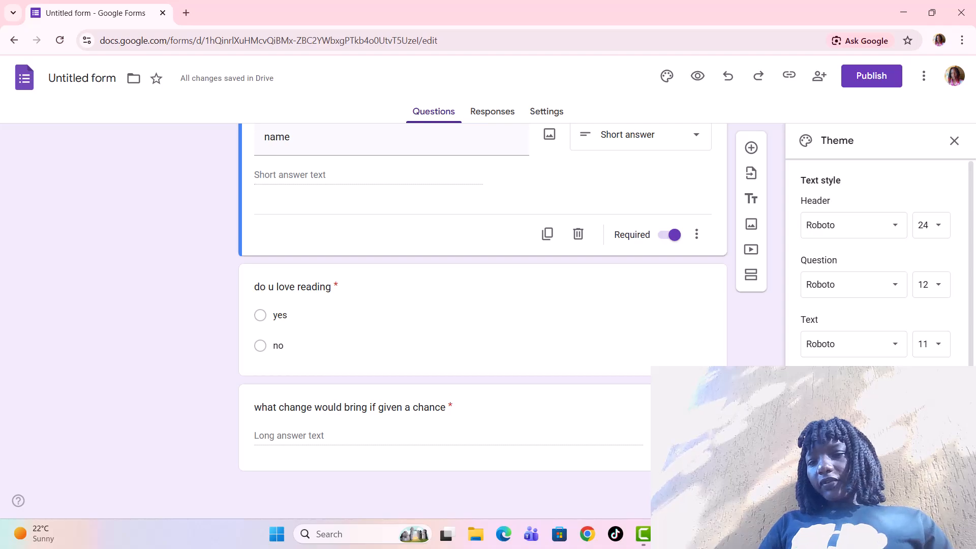
click(839, 414)
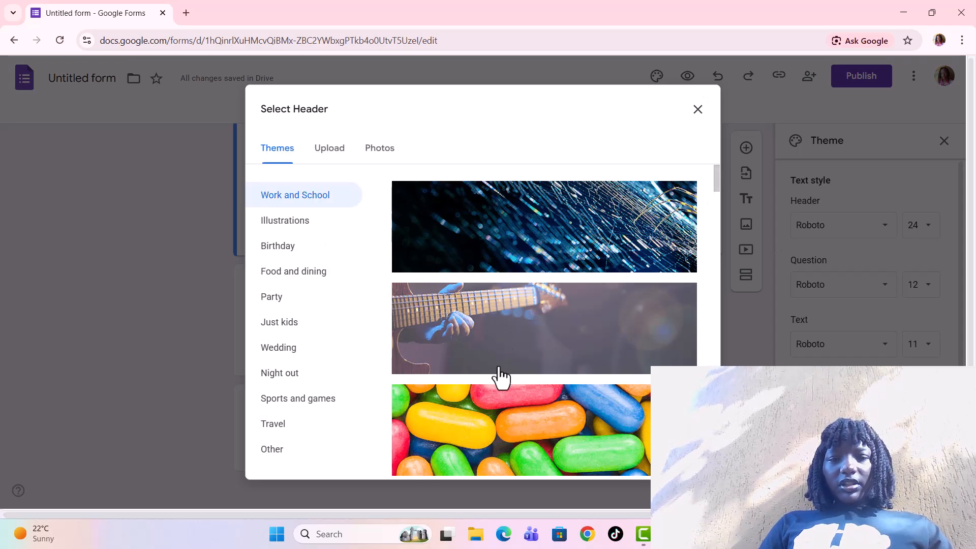
scroll(500, 375, down, 4)
scroll(499, 375, down, 10)
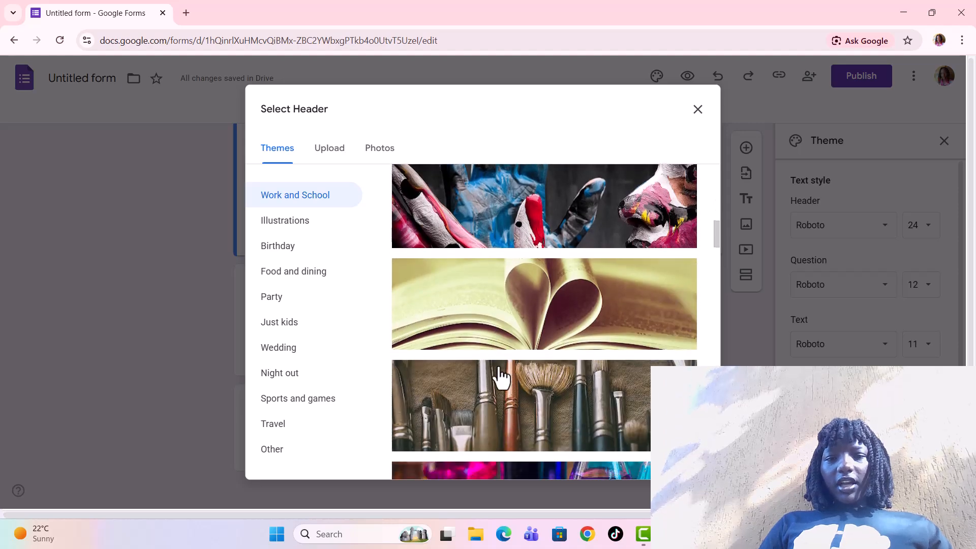
scroll(499, 375, down, 2)
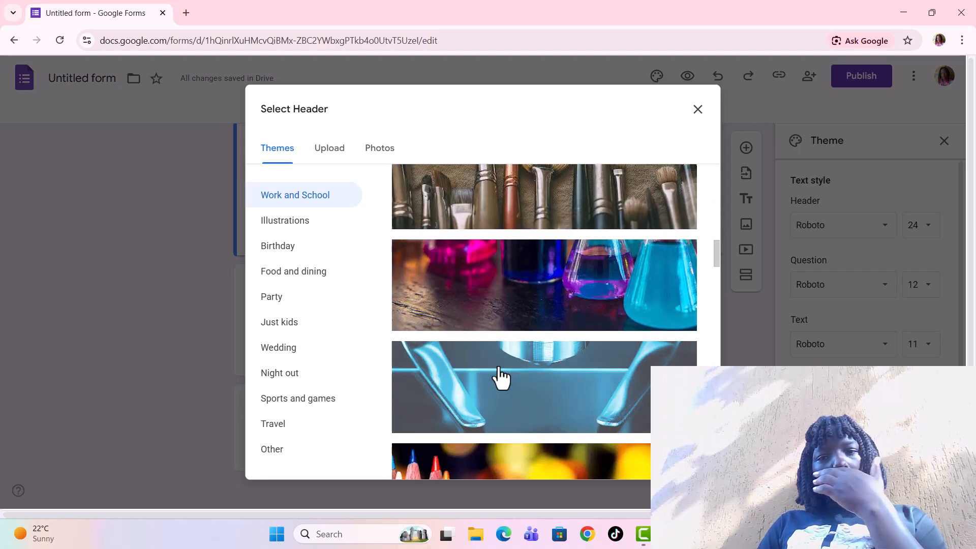
scroll(500, 375, up, 2)
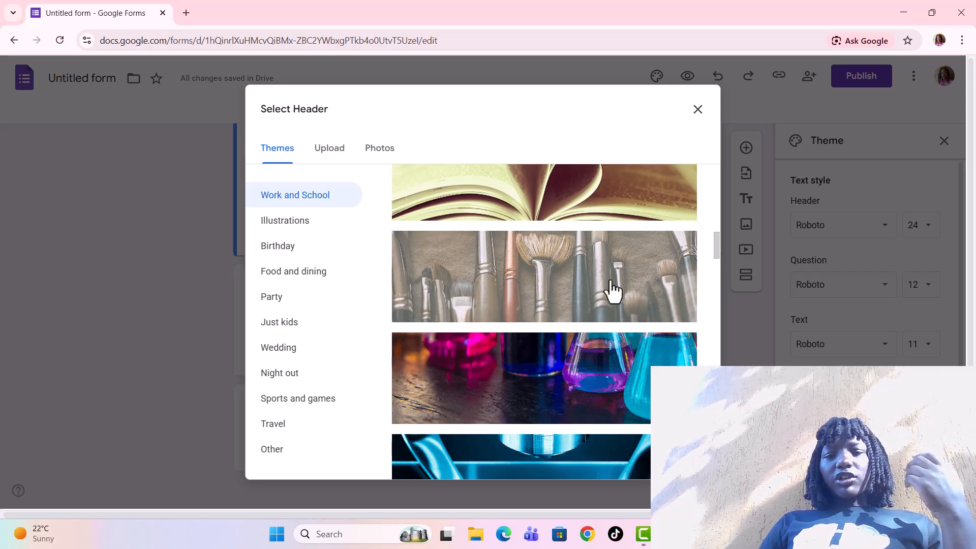
scroll(596, 375, down, 2)
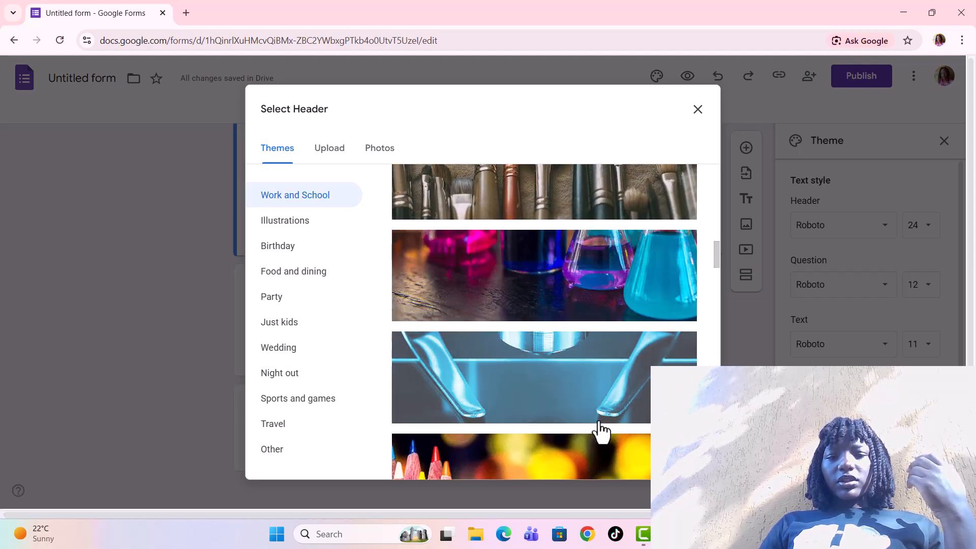
scroll(602, 430, down, 4)
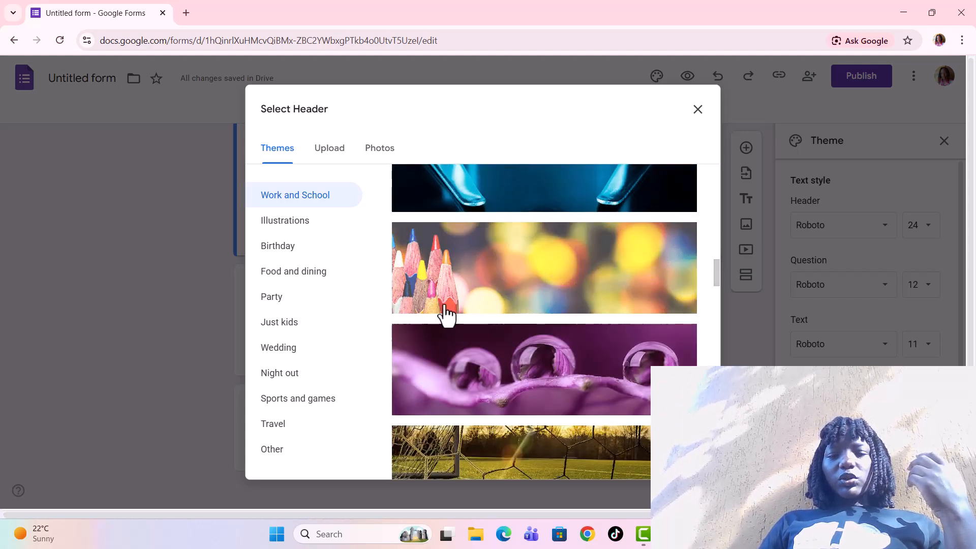
scroll(577, 411, down, 4)
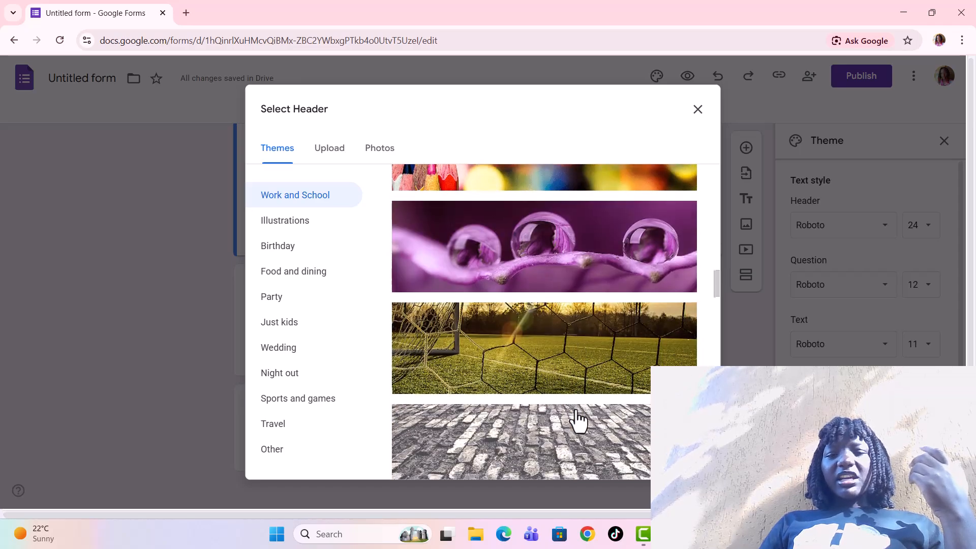
scroll(564, 386, down, 8)
scroll(565, 399, down, 5)
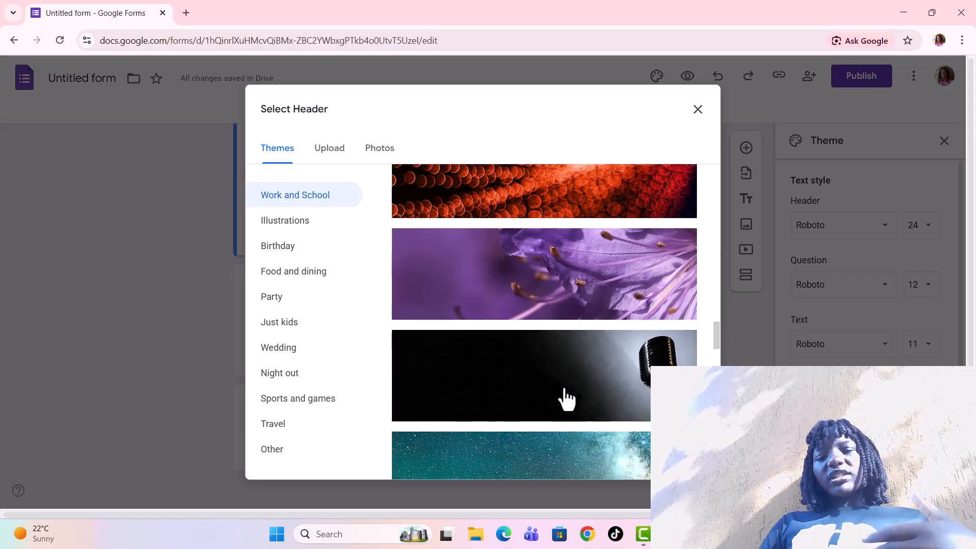
scroll(564, 399, down, 1)
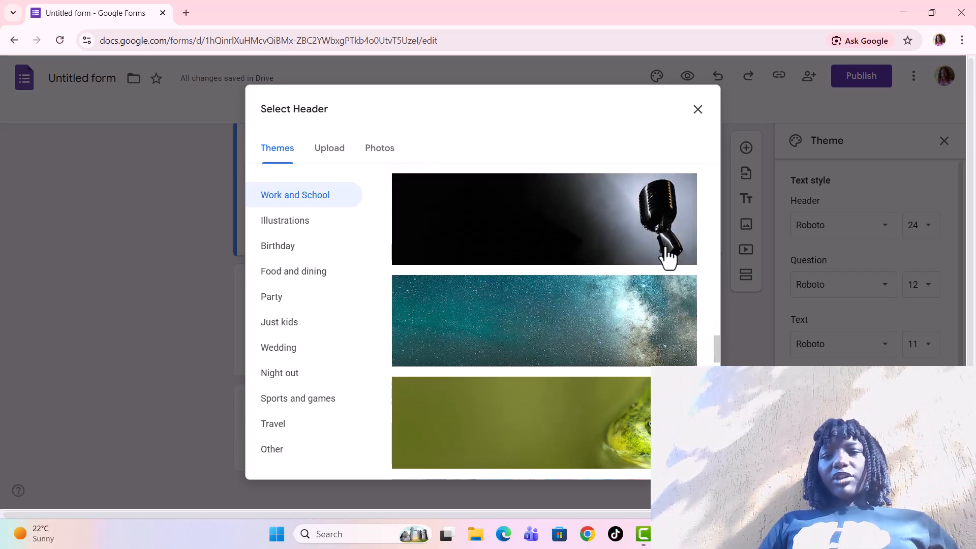
click(616, 342)
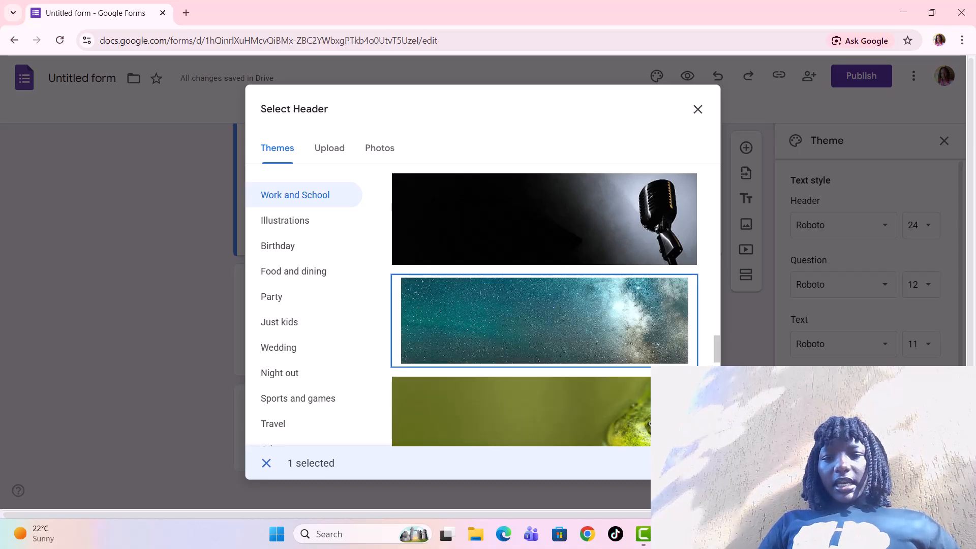
click(684, 463)
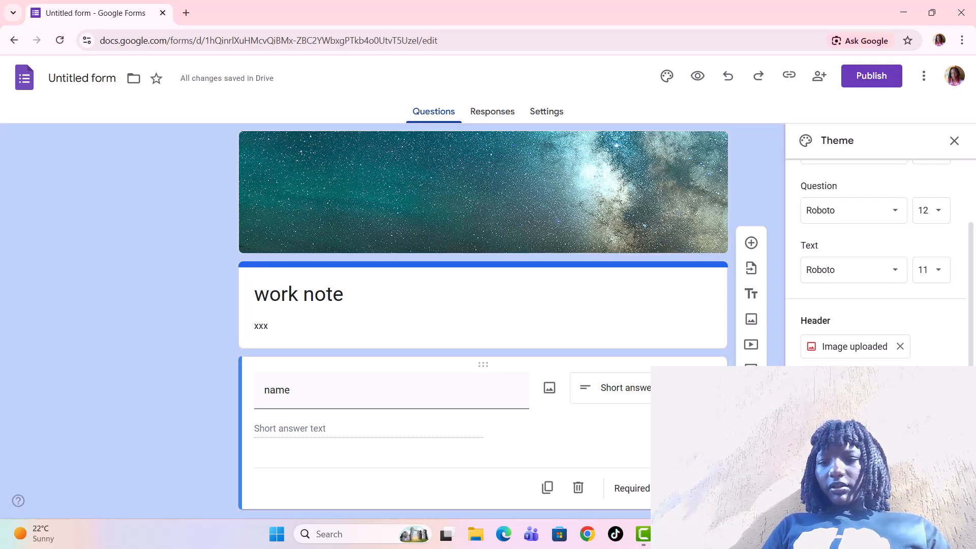
Browse the font choices for the header, question and text styles in the theme settings.
scroll(882, 262, up, 2)
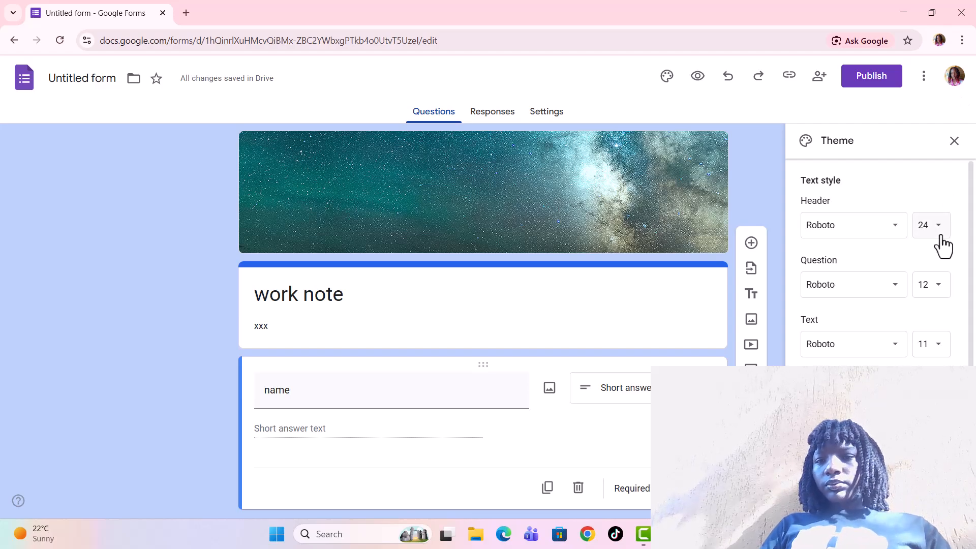
scroll(941, 246, down, 2)
scroll(941, 246, up, 2)
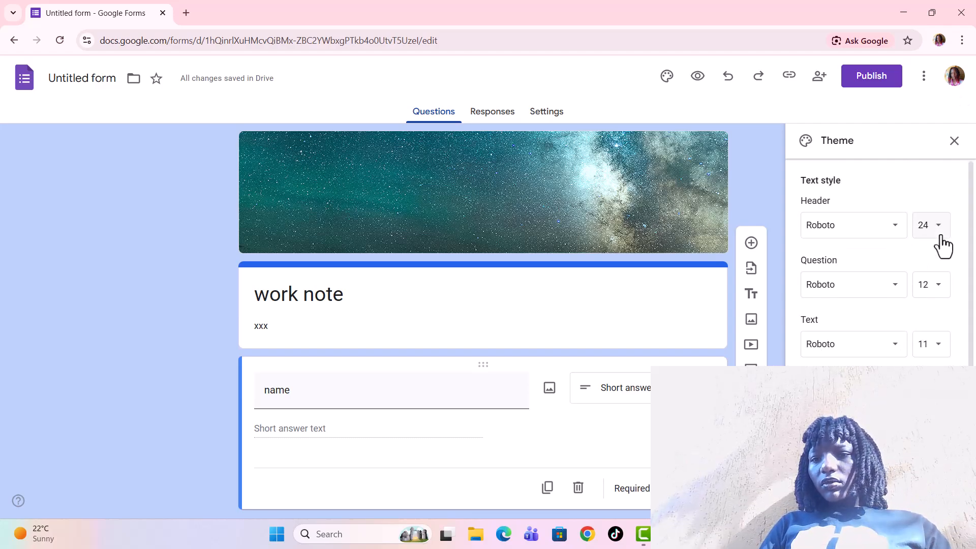
click(895, 295)
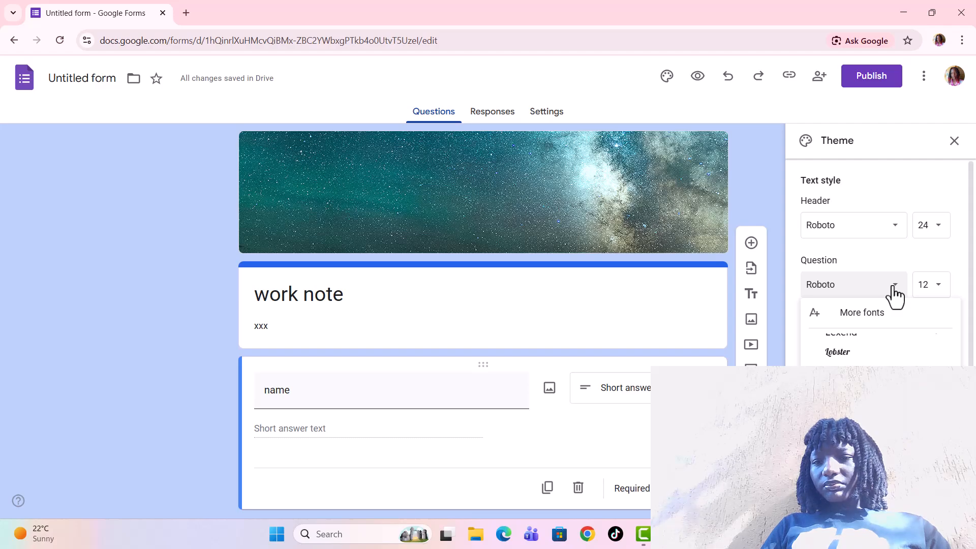
mouse_move(841, 342)
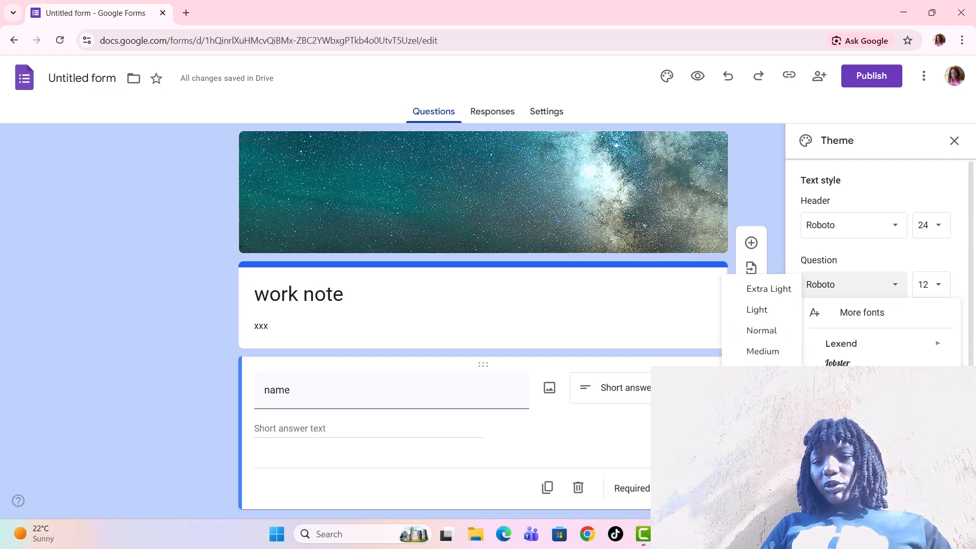
mouse_move(885, 383)
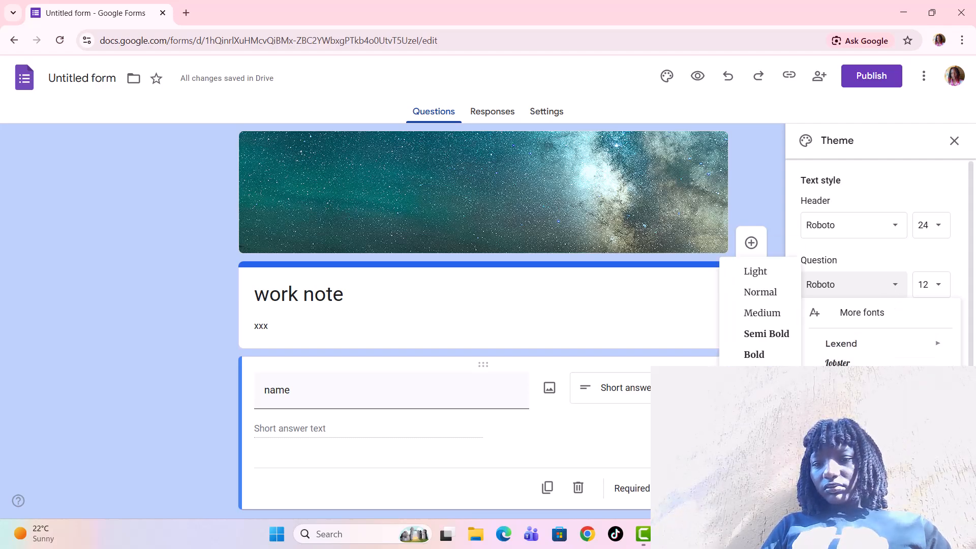
mouse_move(885, 421)
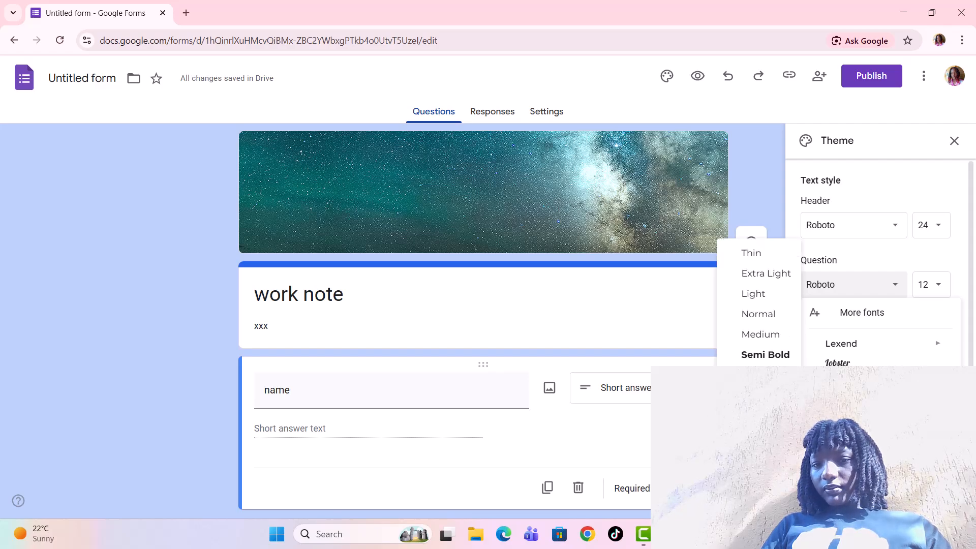
click(897, 235)
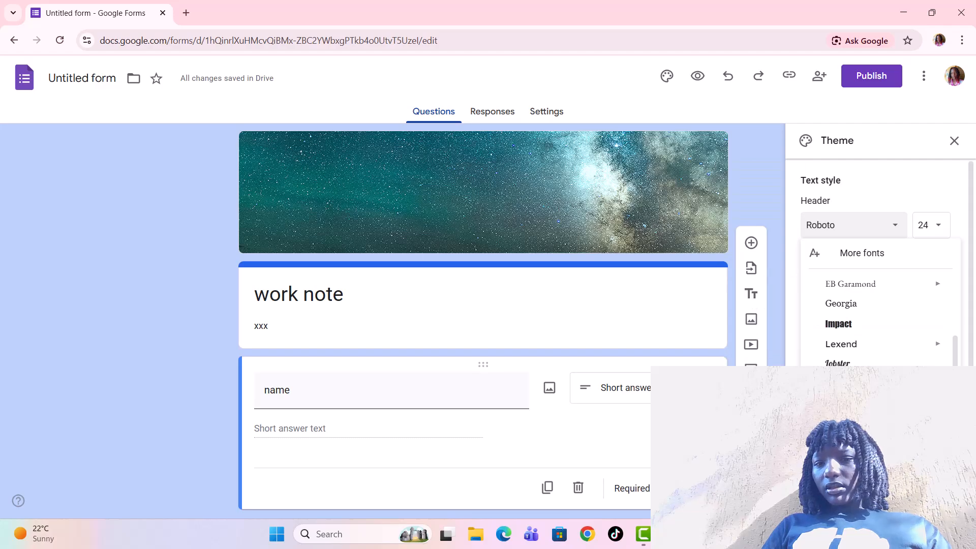
mouse_move(884, 421)
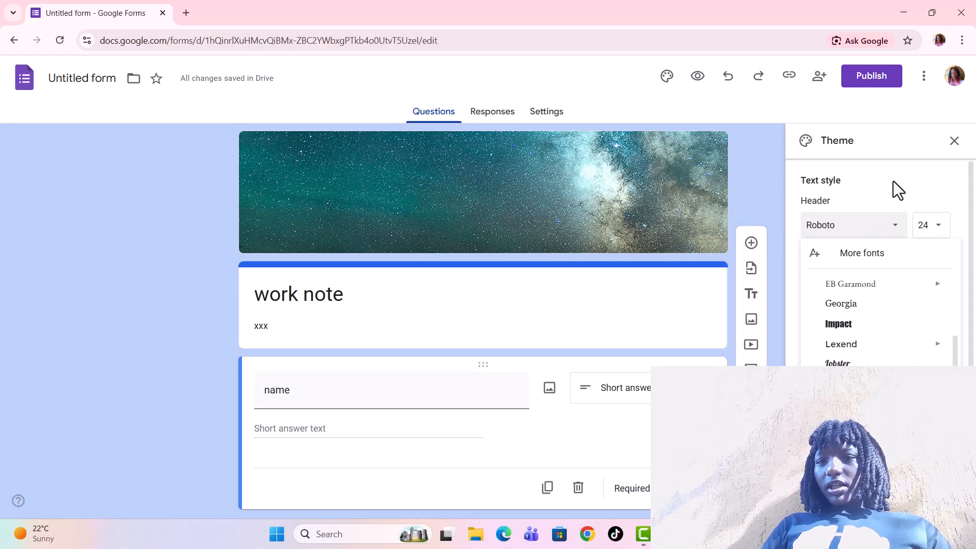
click(874, 188)
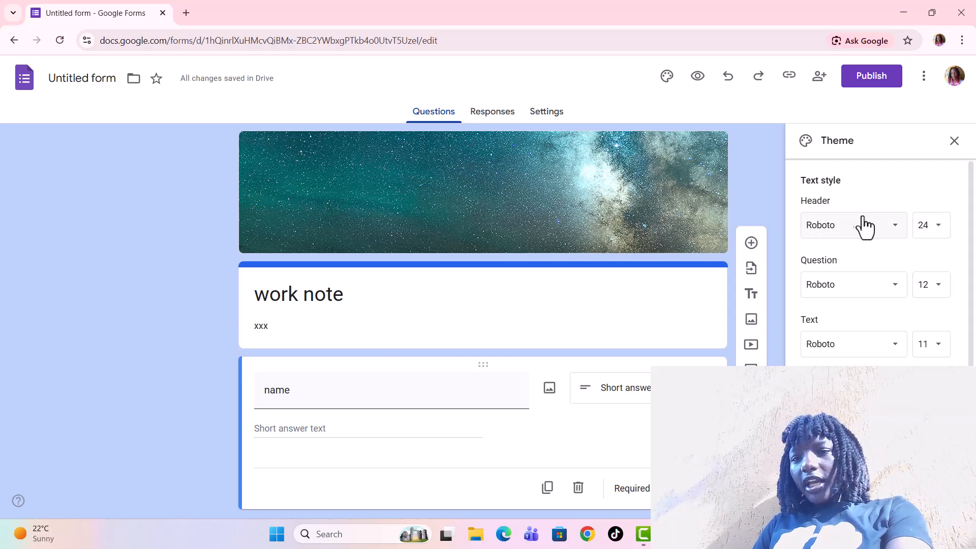
click(897, 235)
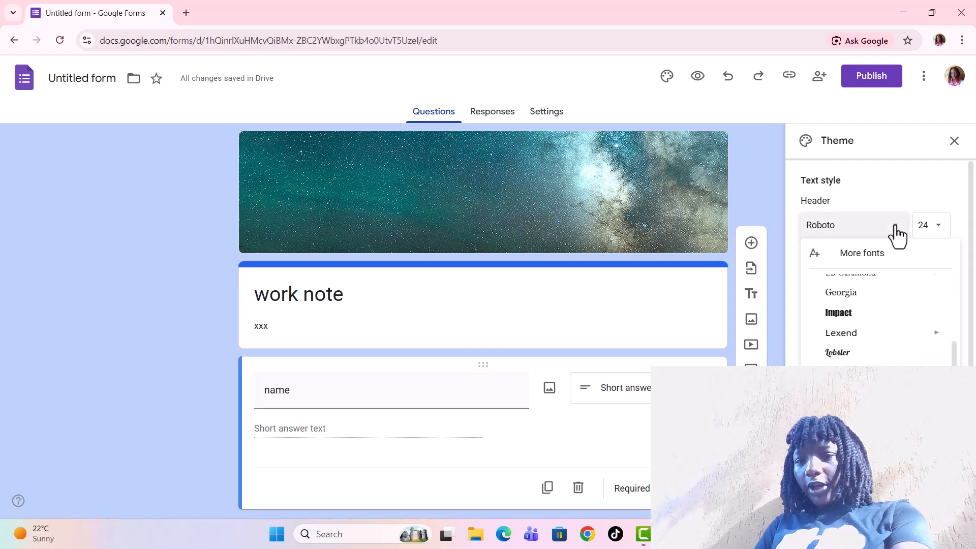
click(891, 229)
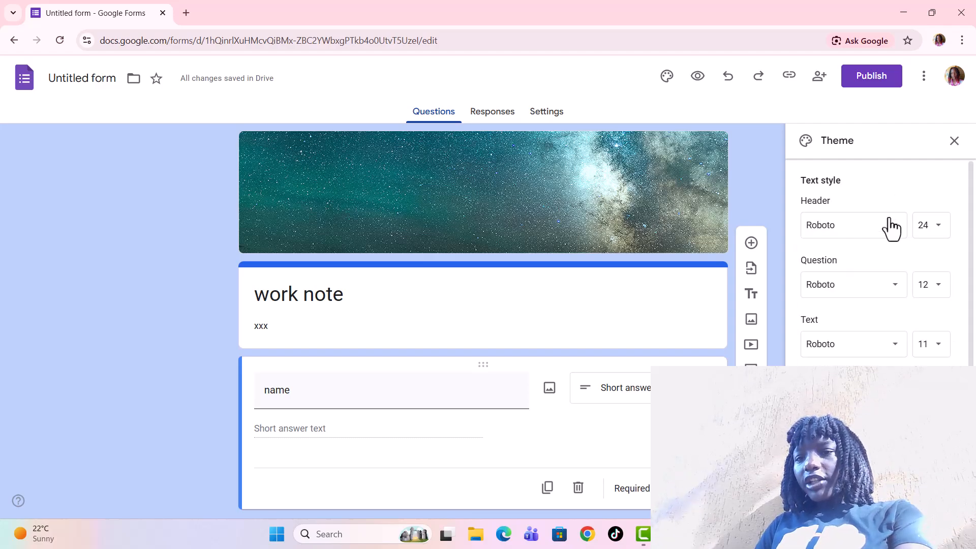
click(894, 296)
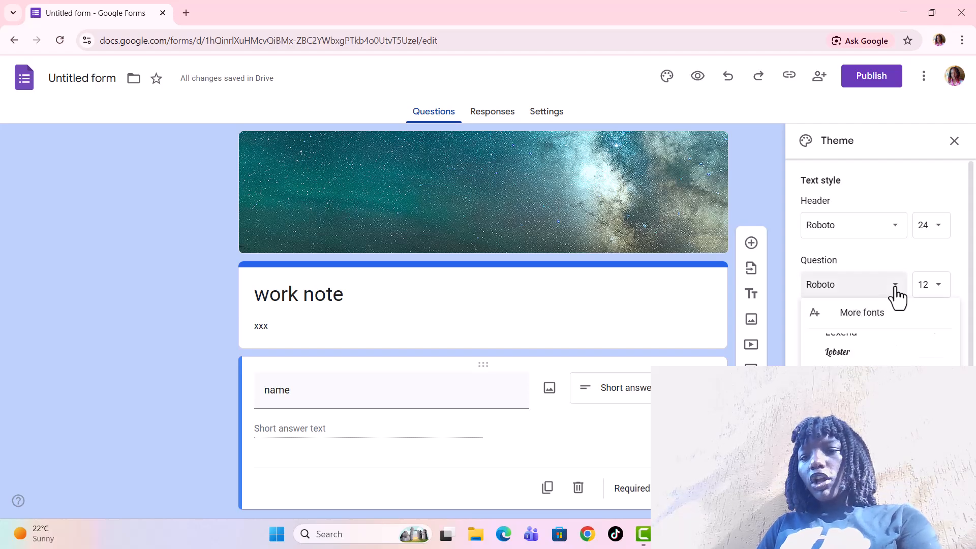
click(888, 258)
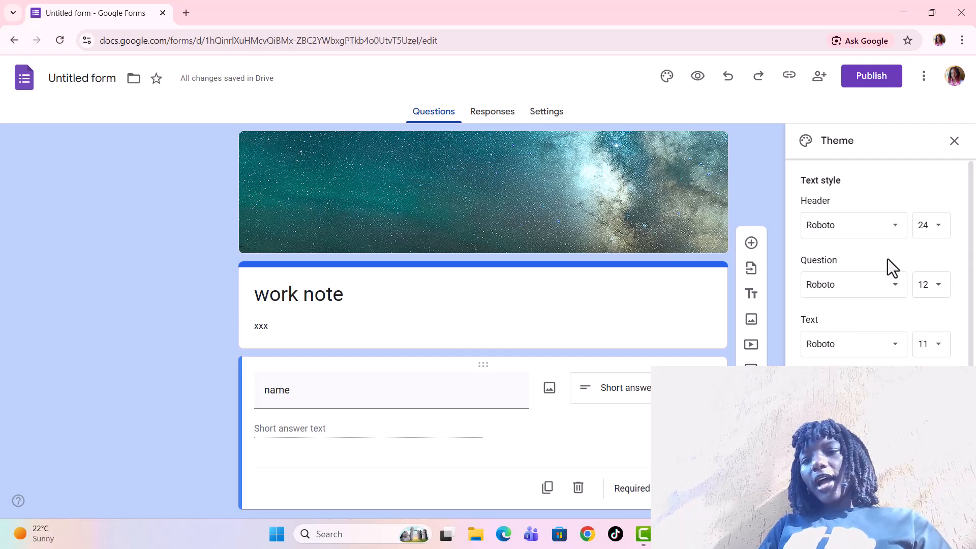
click(897, 351)
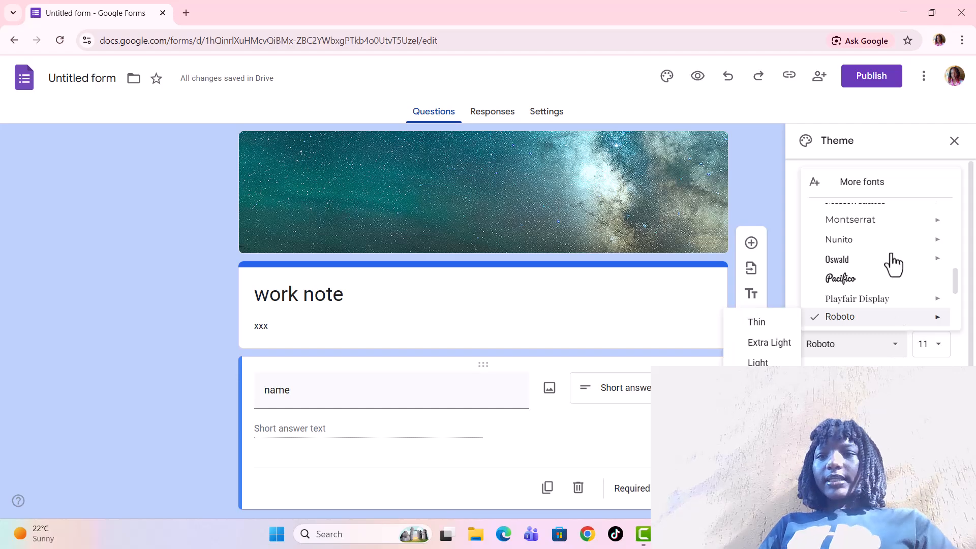
Open the publish and share dialogs to review the form's responder and access settings, then close them.
click(871, 81)
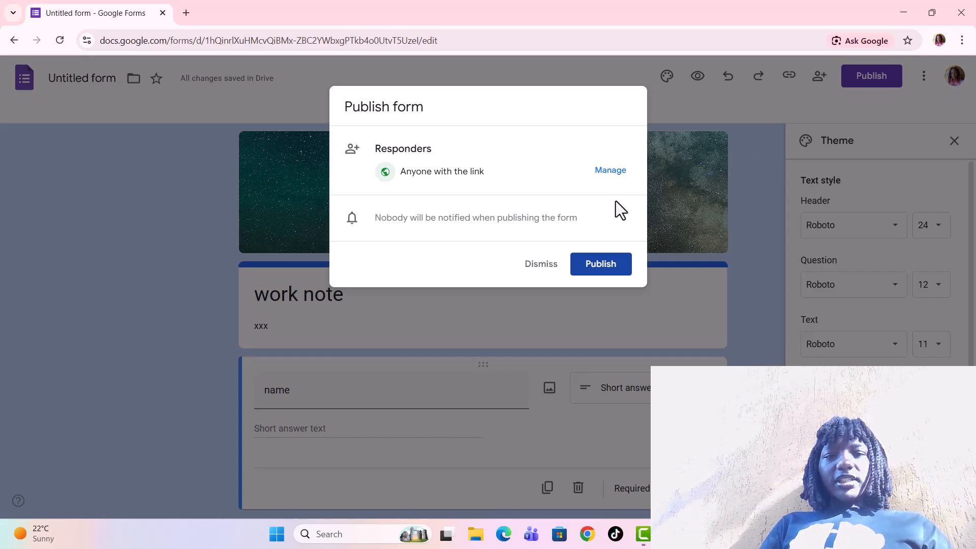
click(703, 146)
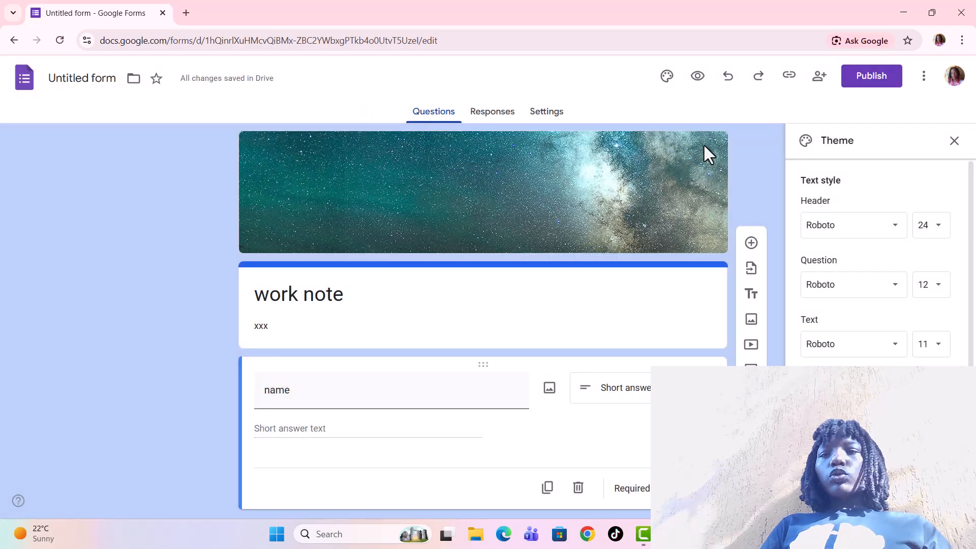
click(820, 77)
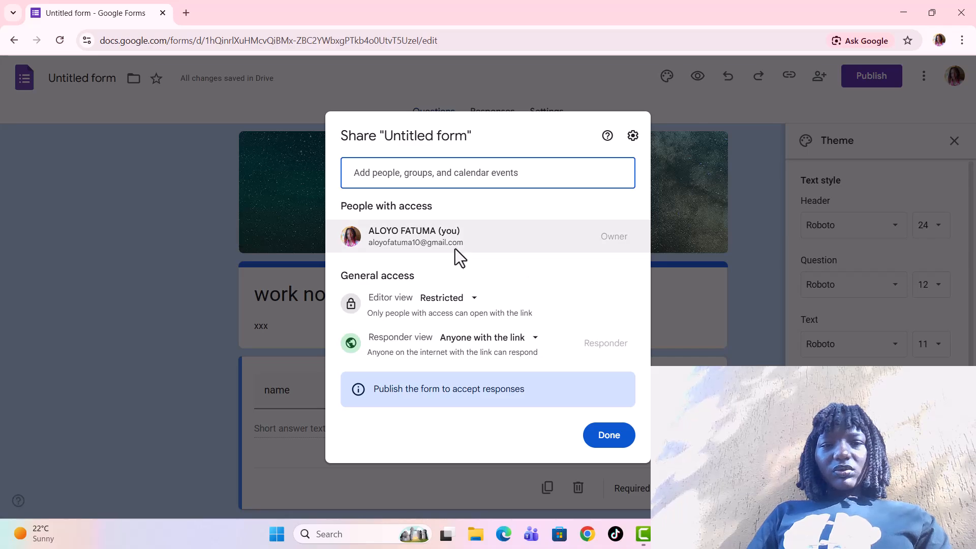
mouse_move(475, 239)
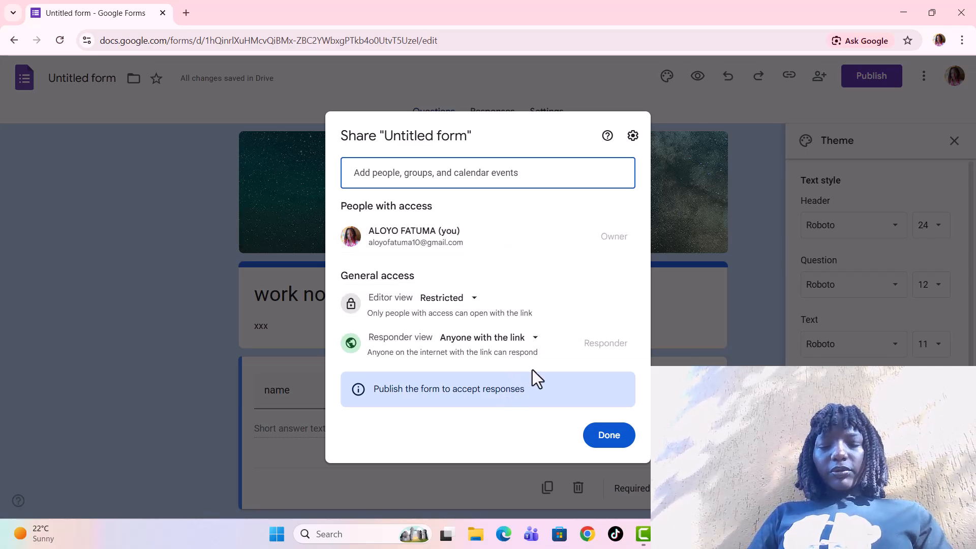
click(673, 129)
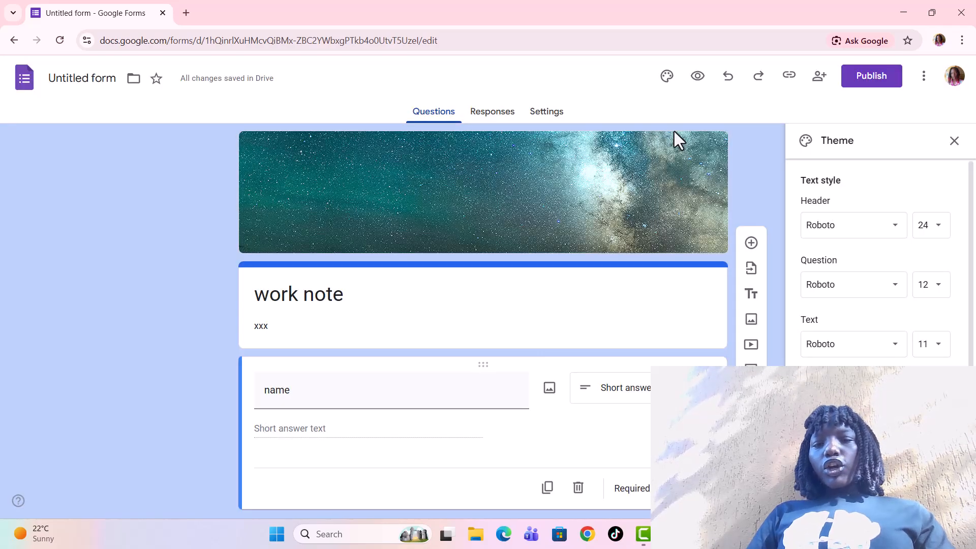
Open the form's more options menu.
click(922, 81)
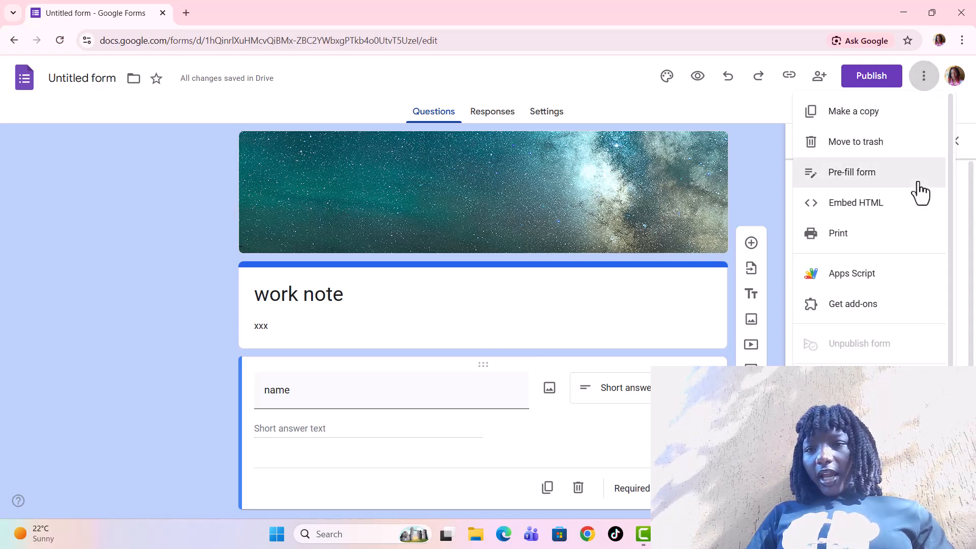